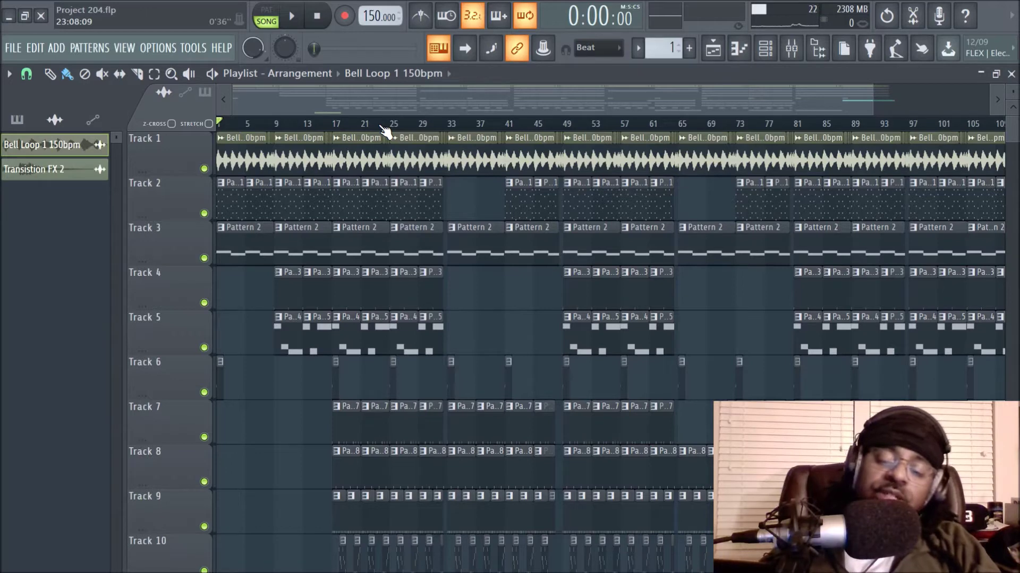
Move the playhead to bar 25 in the playlist and solo Track 1 with the bell loop.
scroll(500, 398, "down", 5)
scroll(502, 393, "up", 5)
scroll(470, 122, "up", 3)
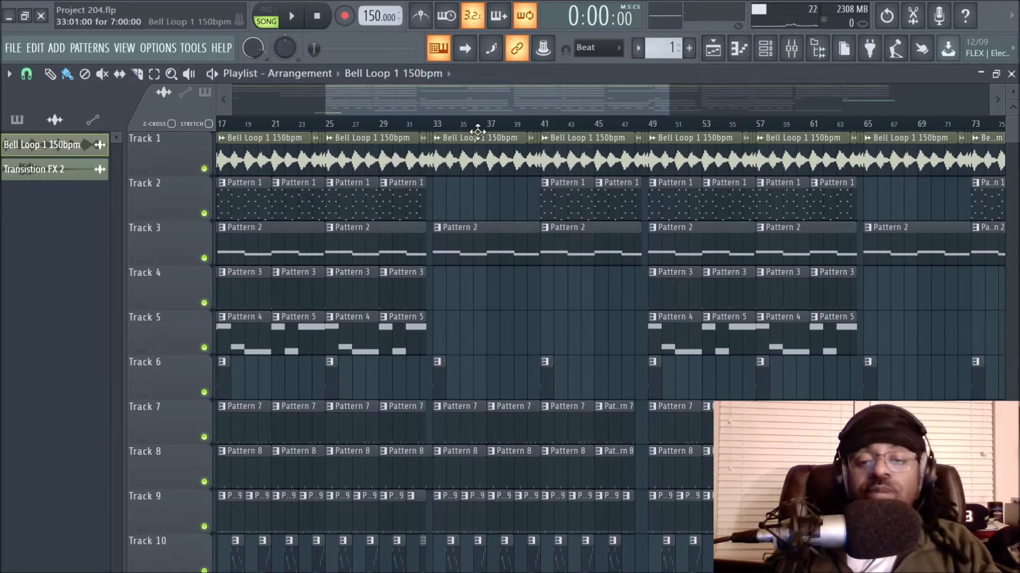
scroll(482, 128, "down", 3)
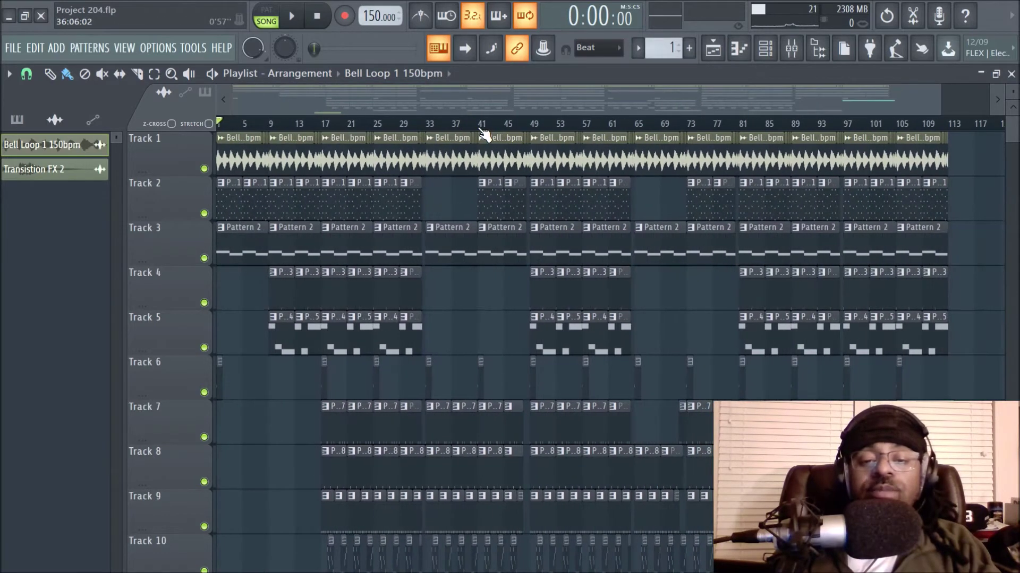
scroll(482, 129, "up", 3)
left_click_drag(502, 100, 436, 85)
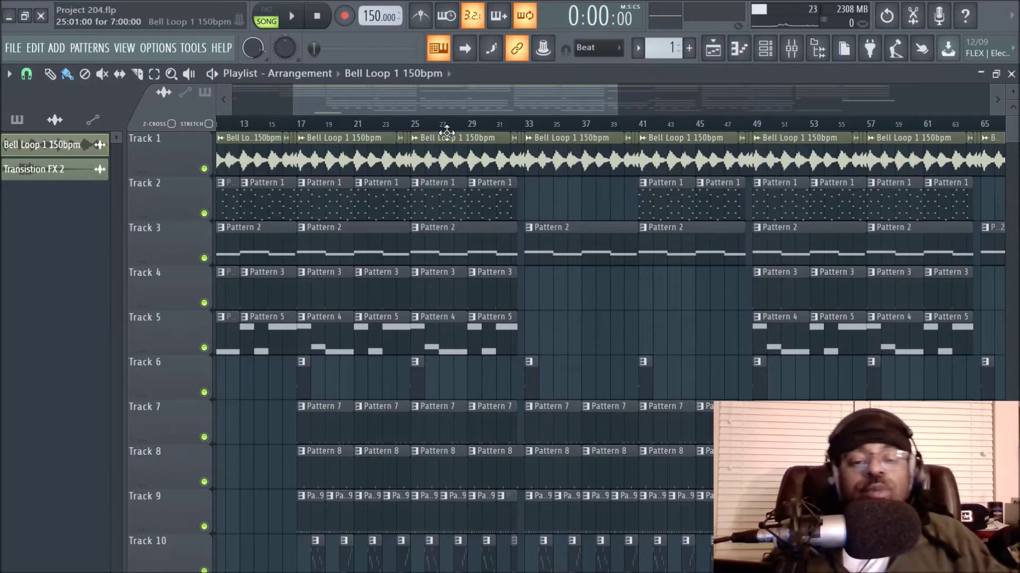
scroll(453, 129, "up", 4)
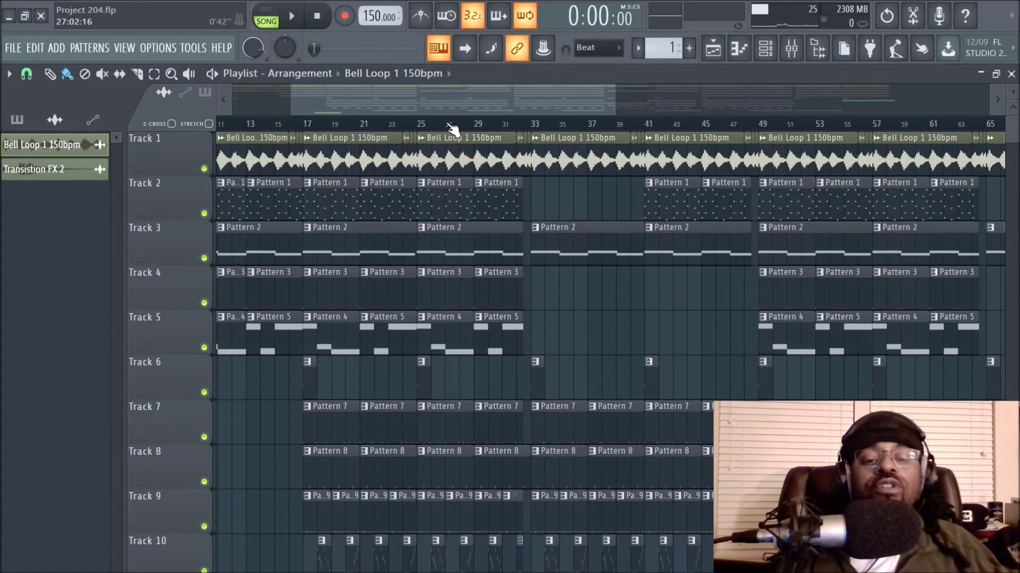
left_click(403, 126)
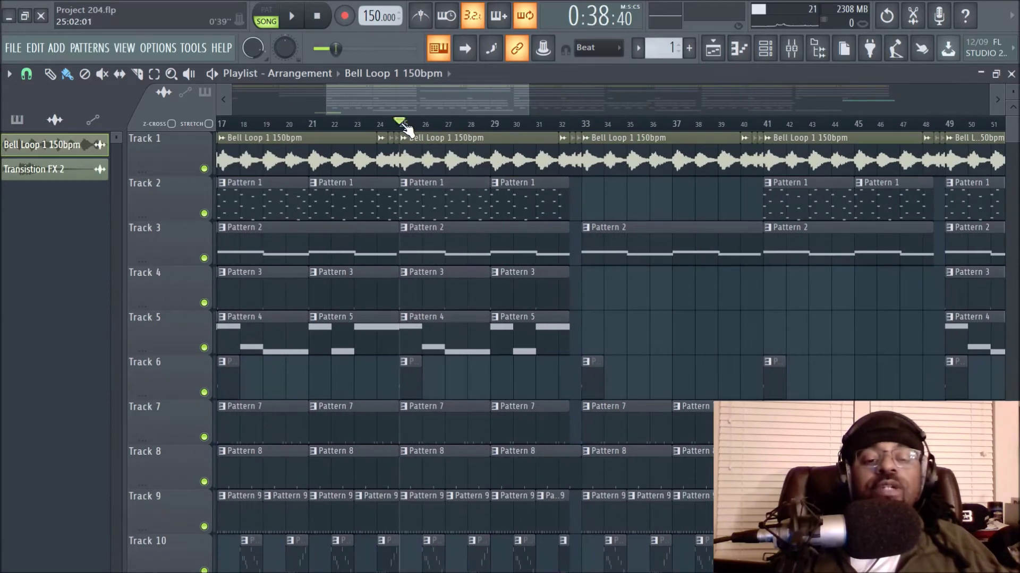
right_click(204, 170)
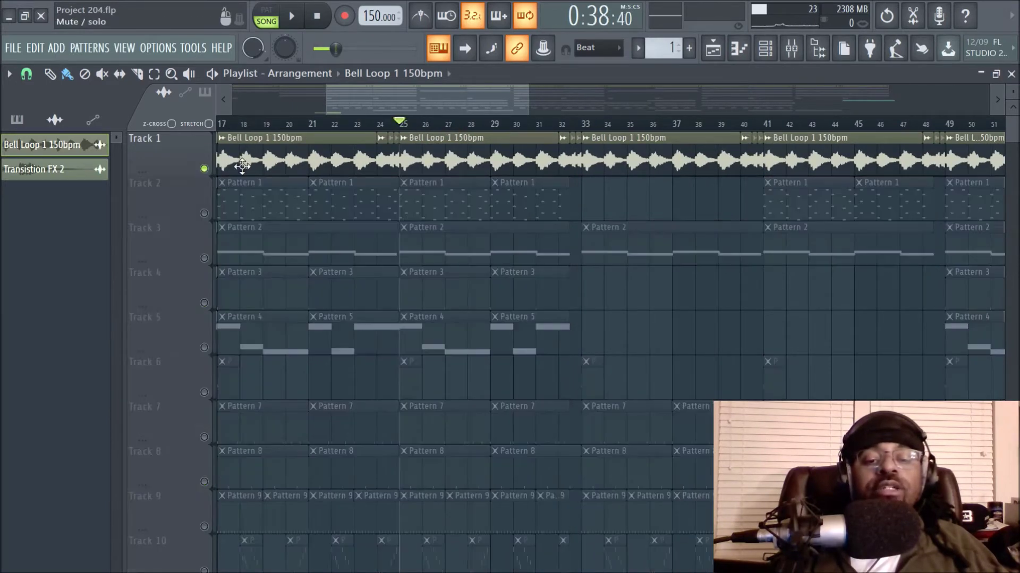
Play the soloed bell loop from bar 25 into bar 33, and stop playback.
key("space")
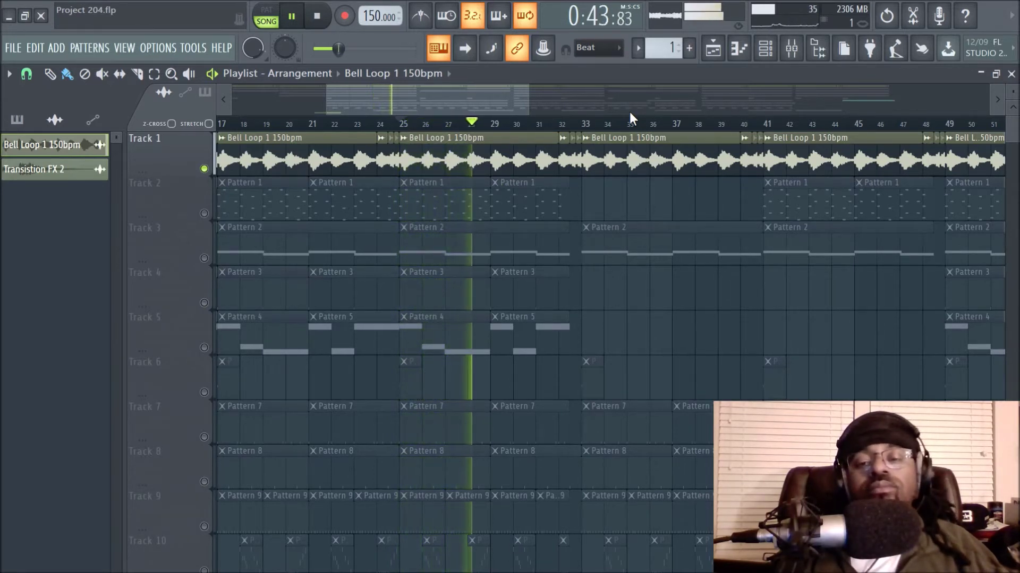
scroll(627, 132, "up", 3)
scroll(623, 127, "up", 3)
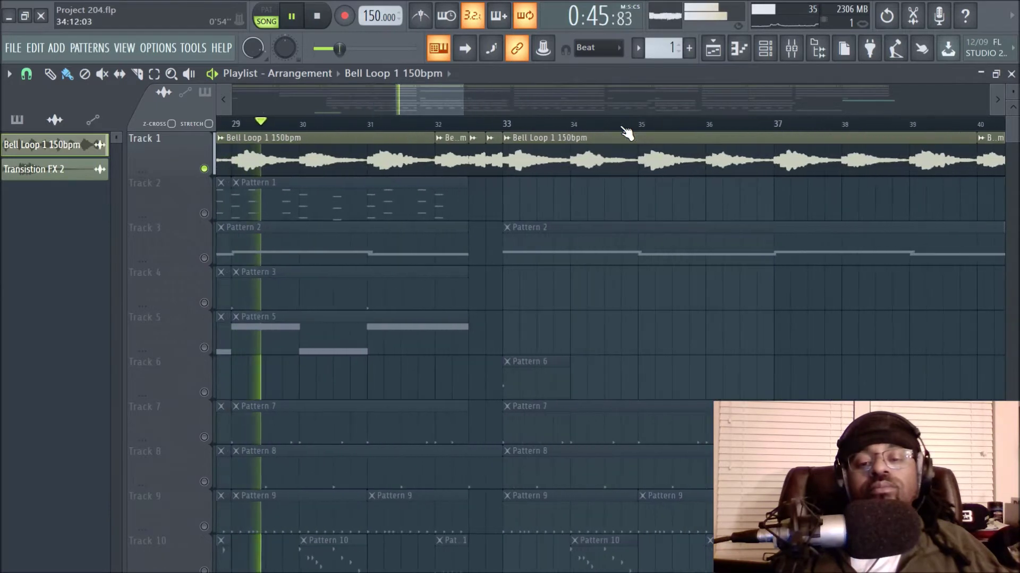
scroll(622, 127, "down", 2)
scroll(626, 132, "up", 4)
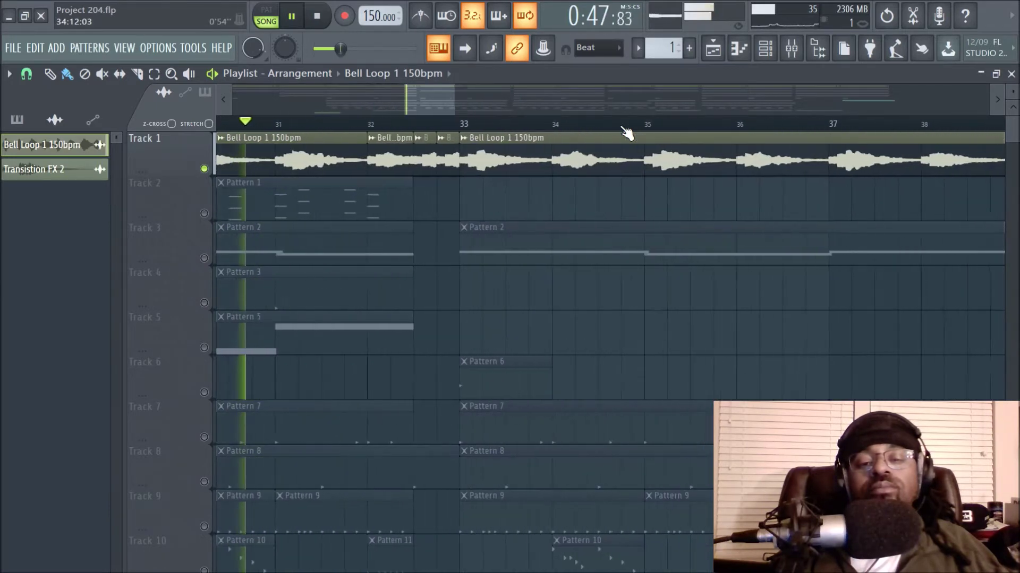
scroll(626, 132, "down", 1)
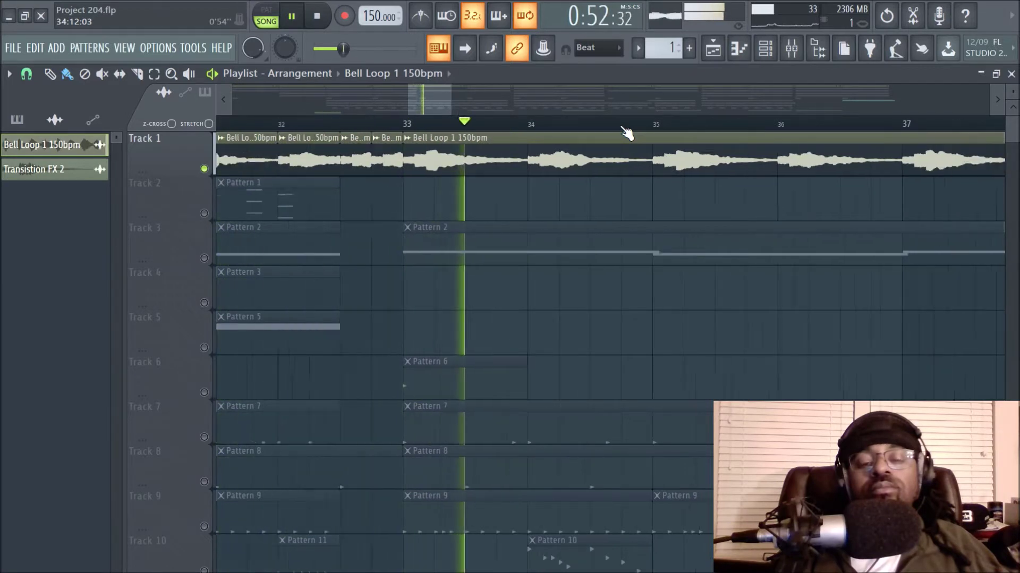
key("space")
scroll(627, 133, "down", 3)
scroll(627, 133, "down", 2)
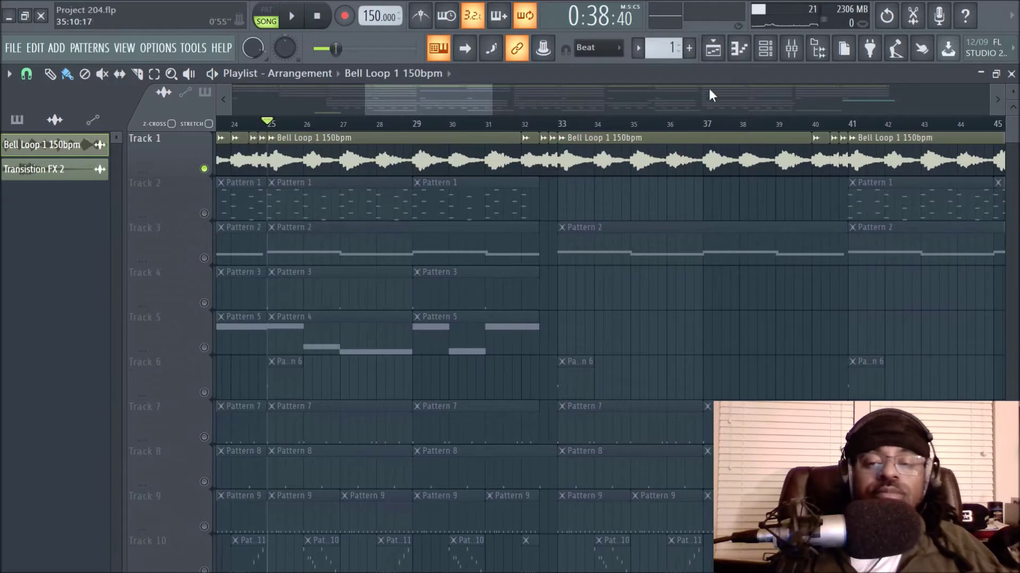
Inspect the sampler settings of the Bell Loop 1 150bpm channel from the Channel rack and close them.
left_click(765, 49)
left_click(159, 177)
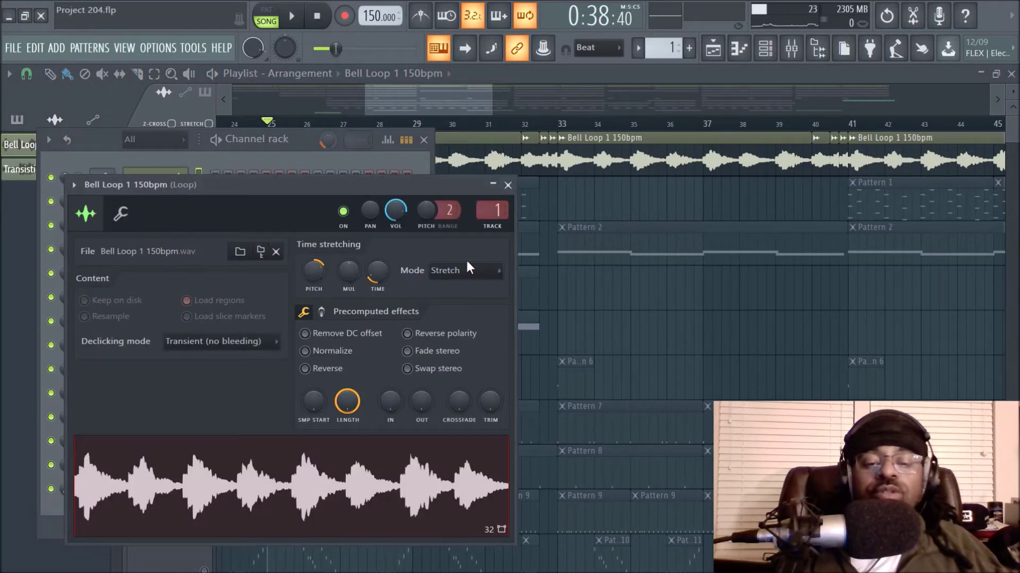
left_click(503, 188)
key("Escape")
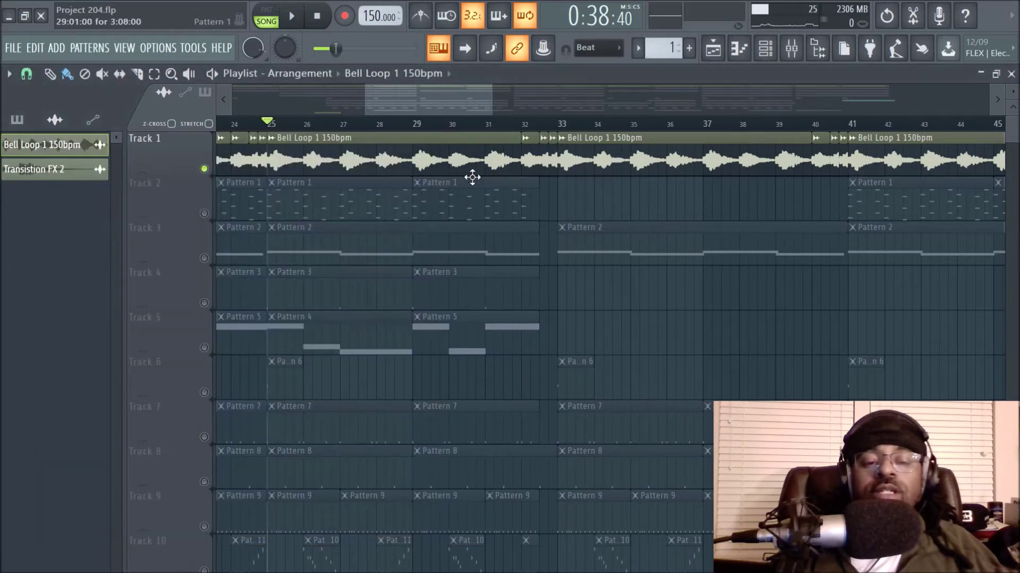
Review the Fruity parametric EQ 2 and HalfTime settings on the mixer's Loop insert.
left_click(791, 49)
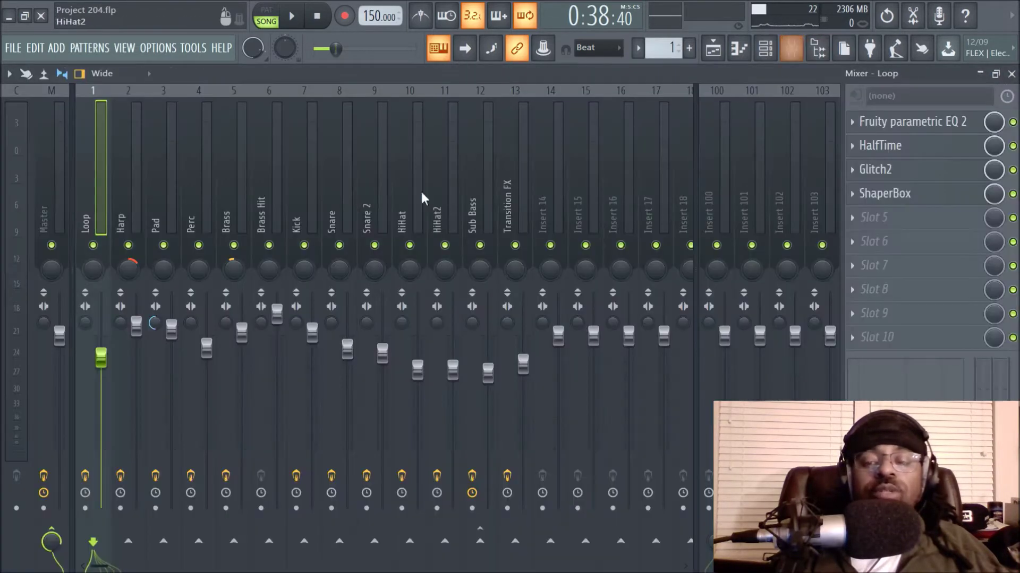
left_click(902, 122)
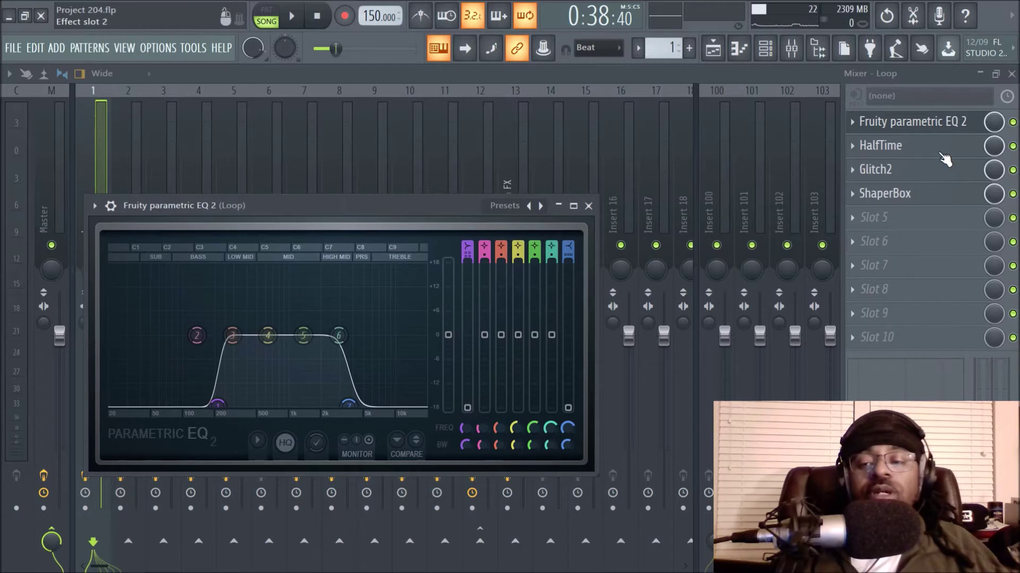
left_click(588, 205)
left_click(885, 153)
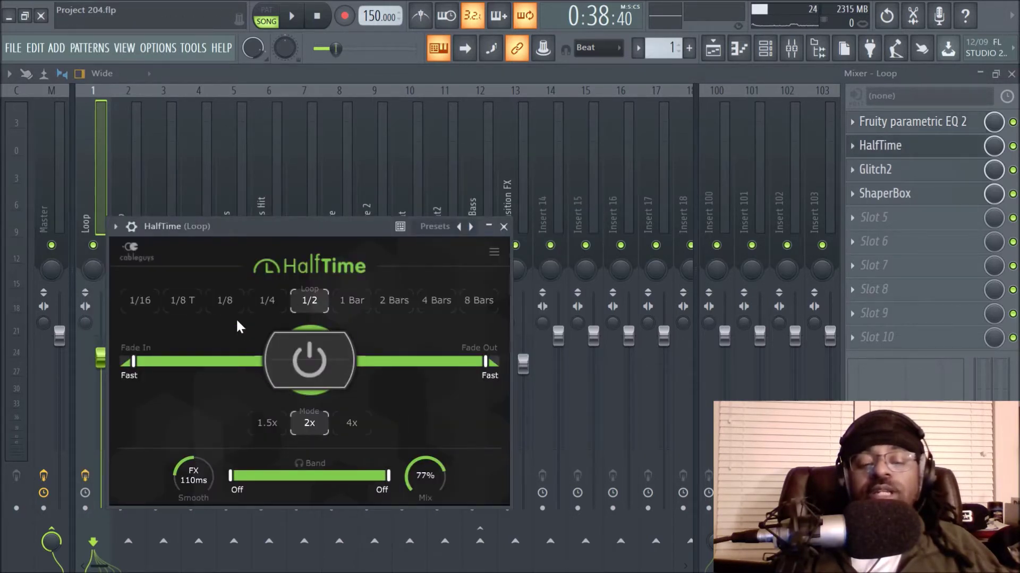
left_click(503, 227)
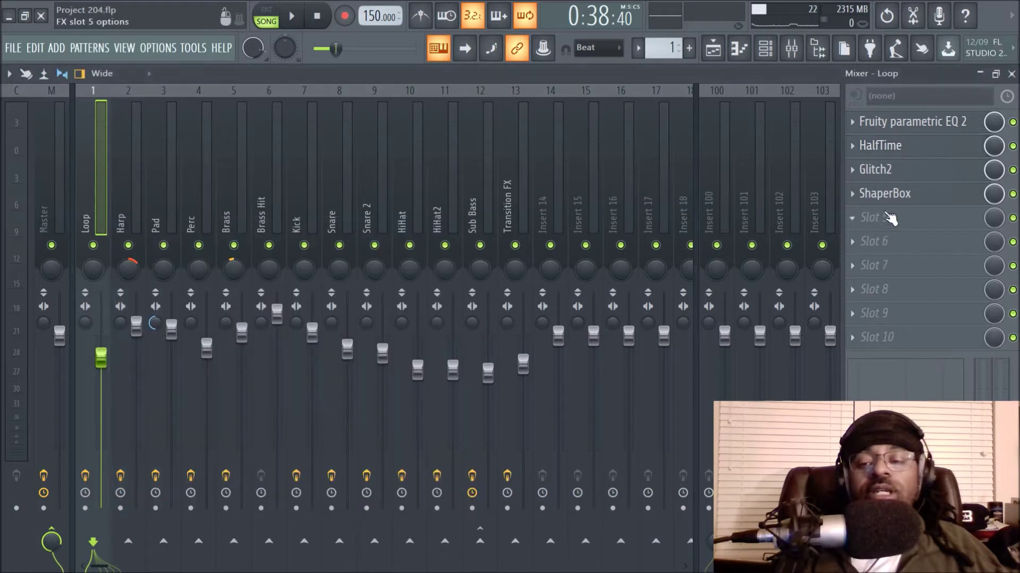
Review the Glitch2 and ShaperBox settings on the Loop insert, closing each plugin window.
left_click(896, 173)
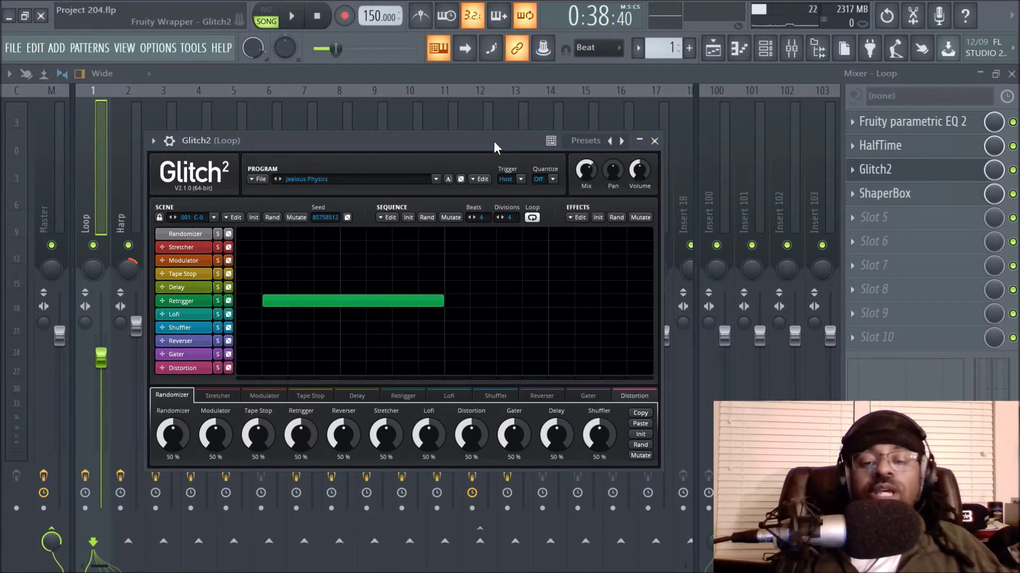
left_click_drag(492, 143, 535, 165)
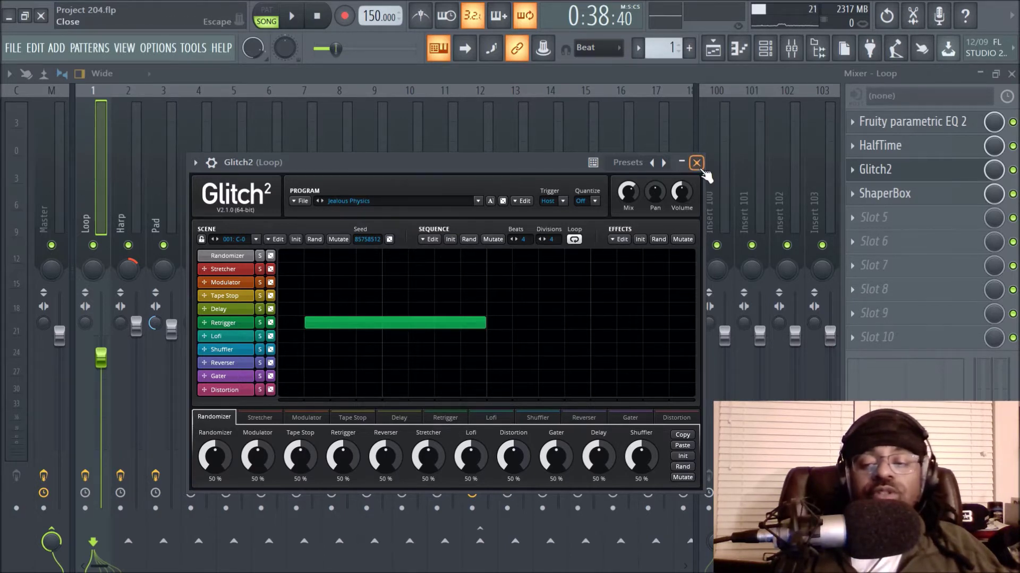
left_click(696, 163)
left_click(876, 195)
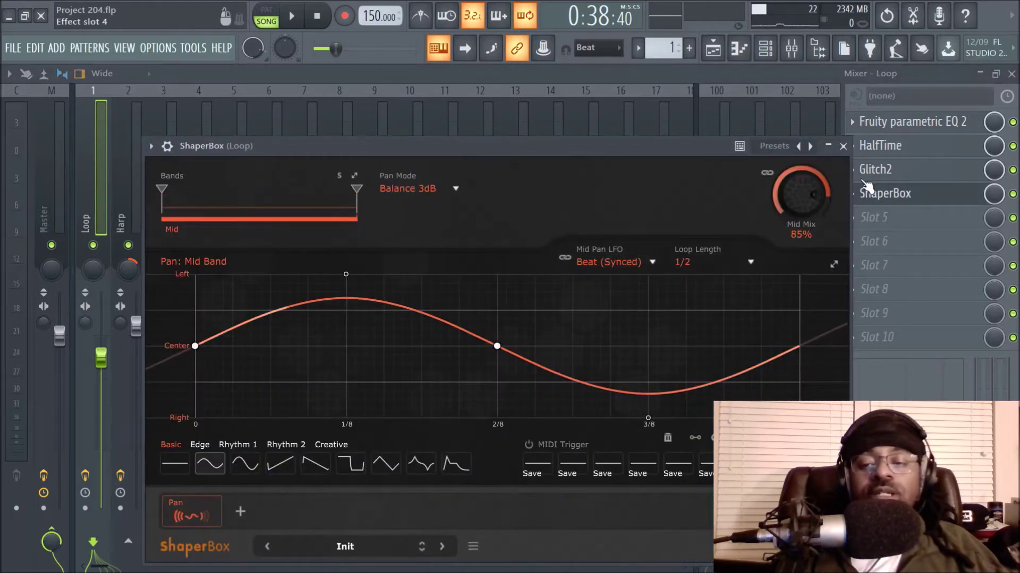
left_click(843, 146)
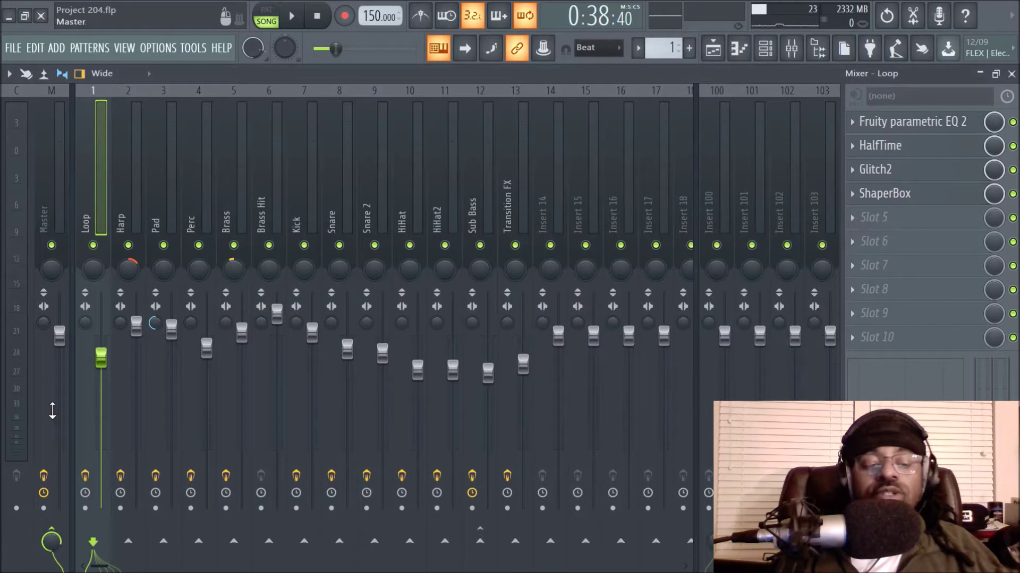
Compare the bell loop's sound by playing it with the Loop insert's effects bypassed and with them enabled.
left_click(85, 475)
key("space")
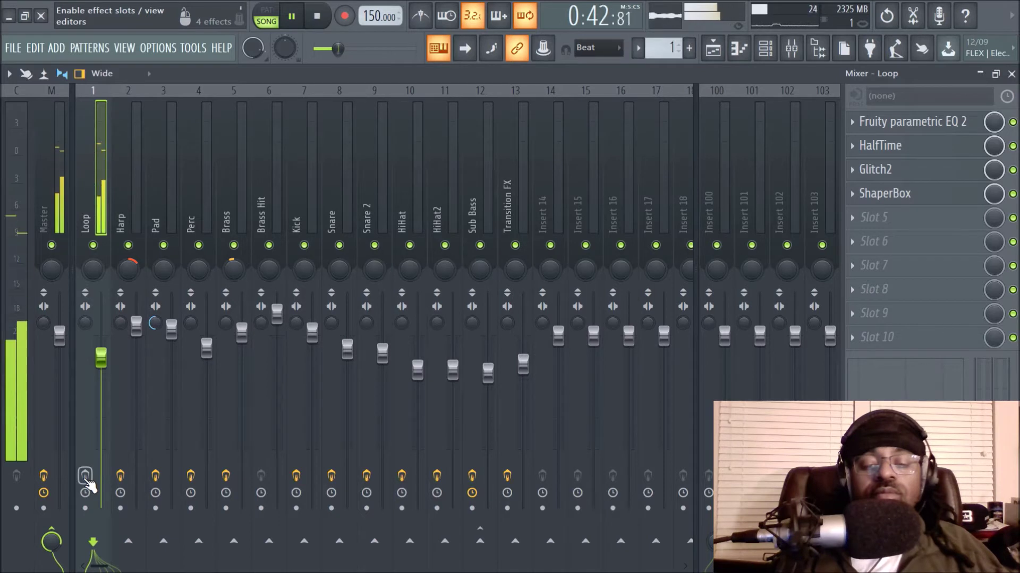
key("space")
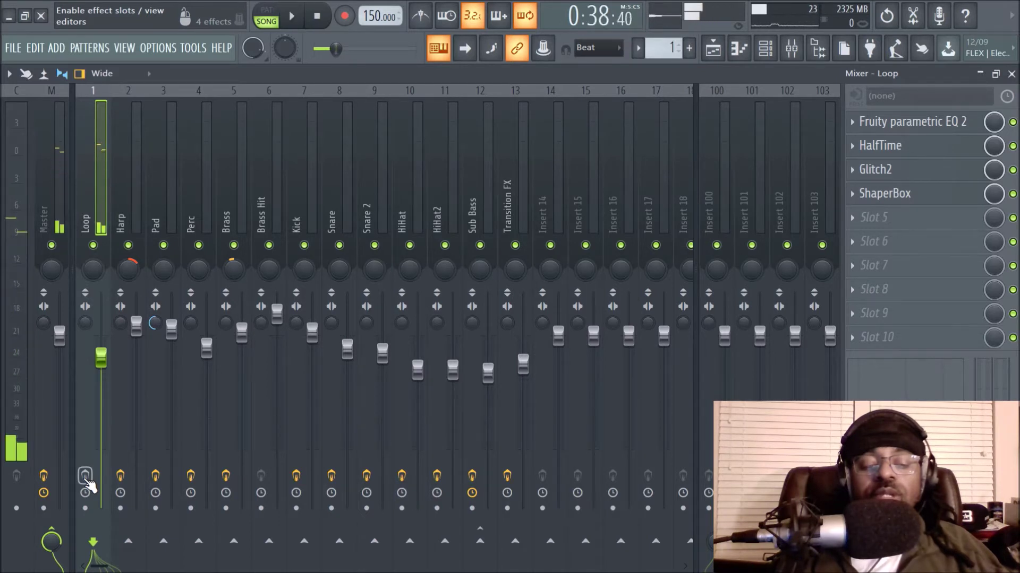
key("space")
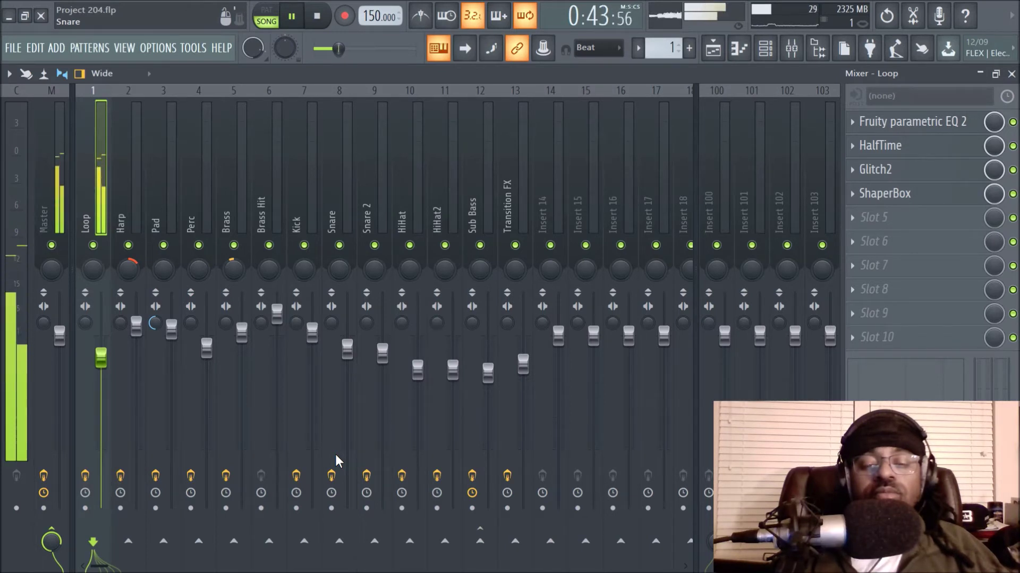
key("space")
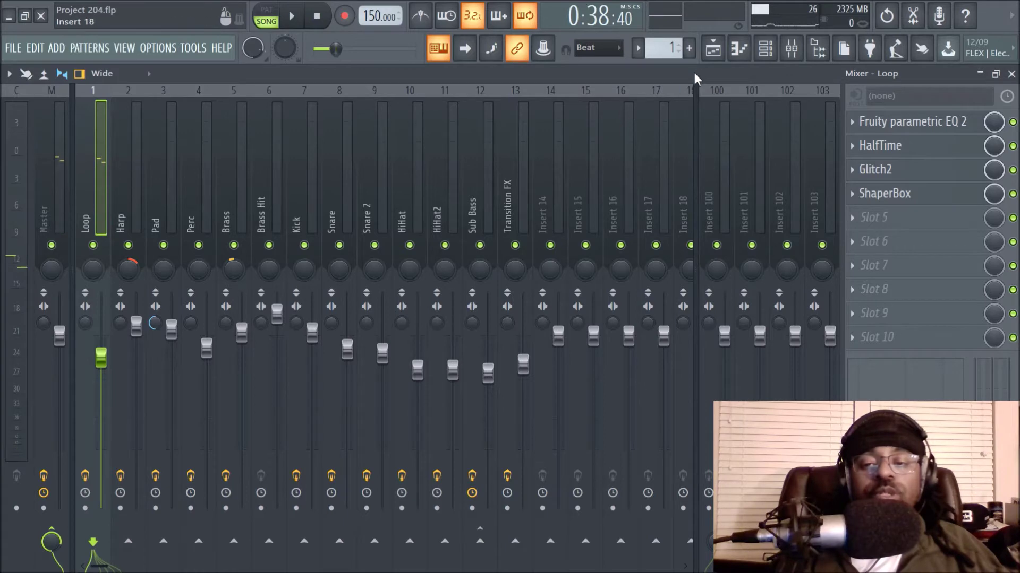
Unmute Track 2 in the playlist and select the Harp insert in the mixer.
left_click(712, 48)
left_click(204, 214)
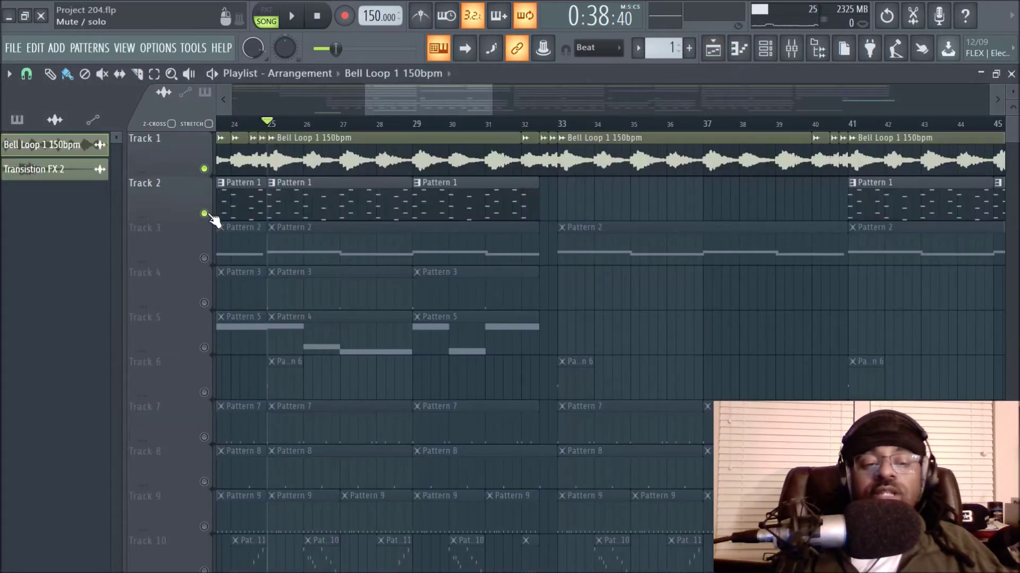
left_click(791, 47)
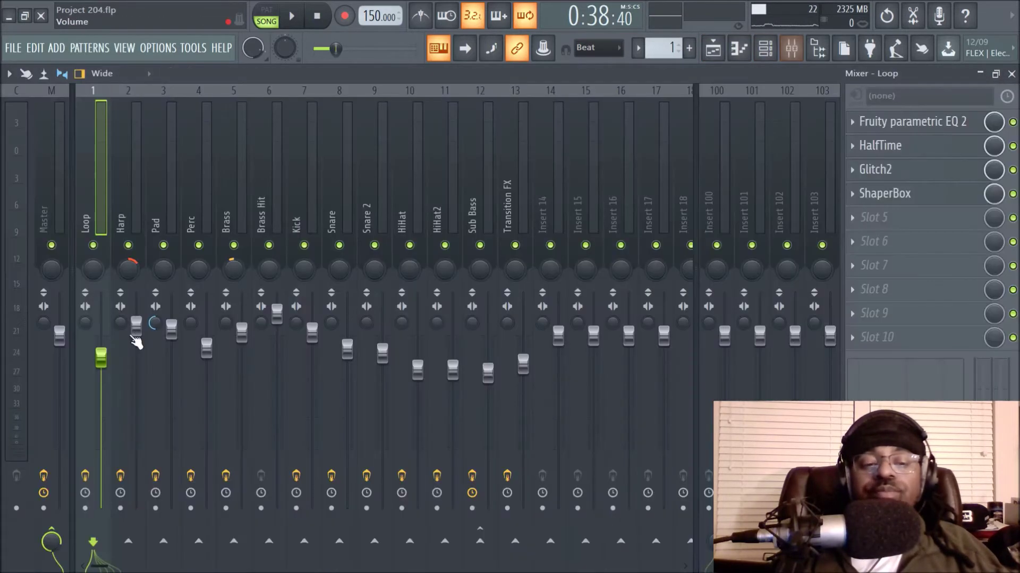
left_click(126, 178)
Return to the playlist, play Tracks 1 and 2 together from bar 25, and stop playback.
left_click(712, 48)
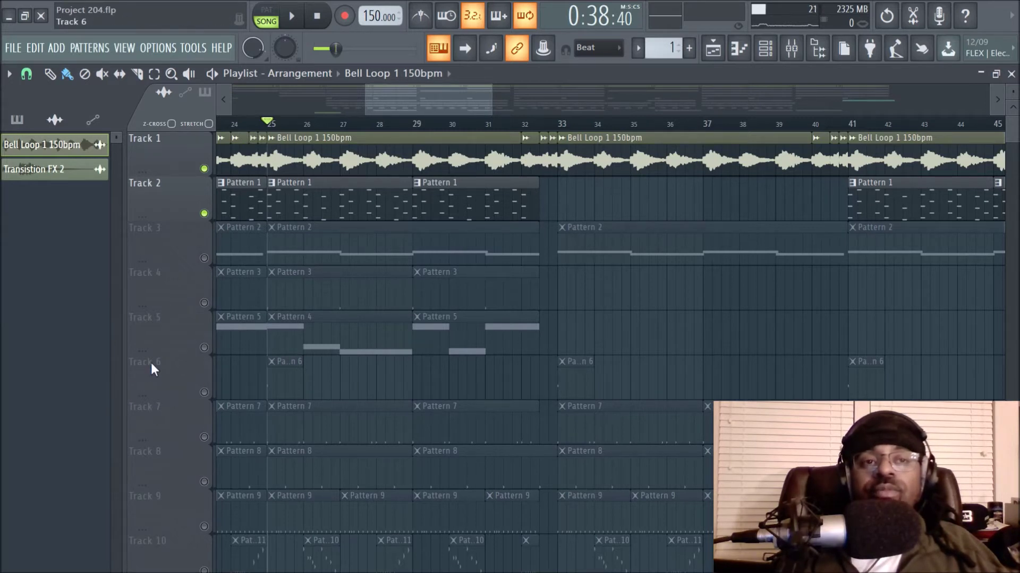
key("space")
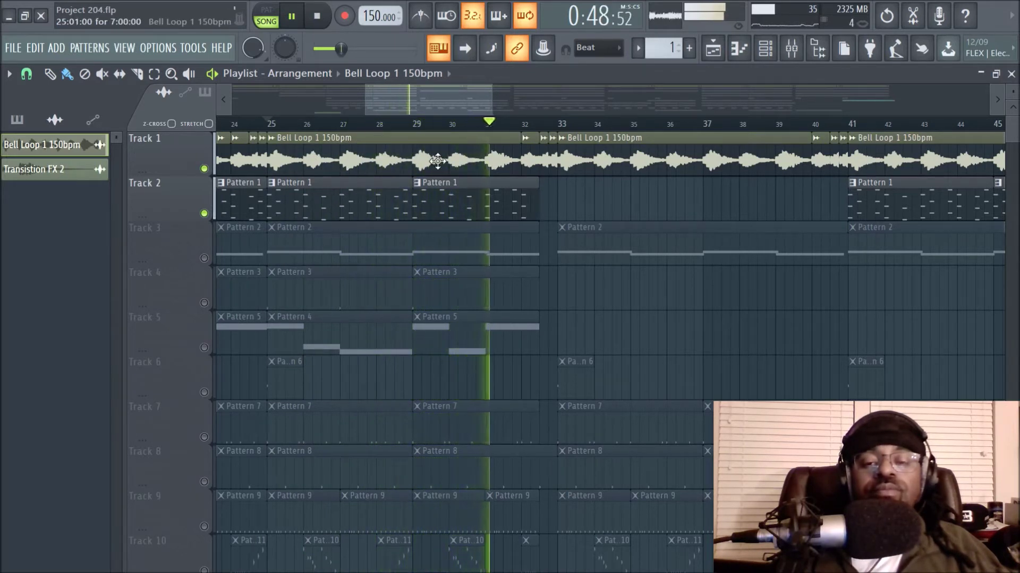
key("space")
Check the Pad insert's effect chain in the mixer and return to the playlist.
left_click(800, 60)
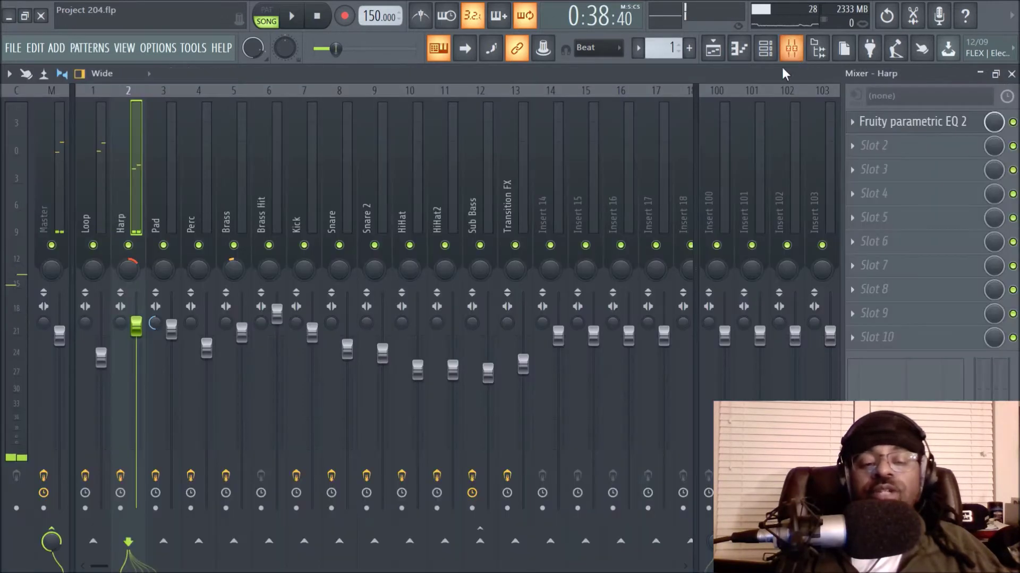
left_click(155, 204)
left_click(718, 56)
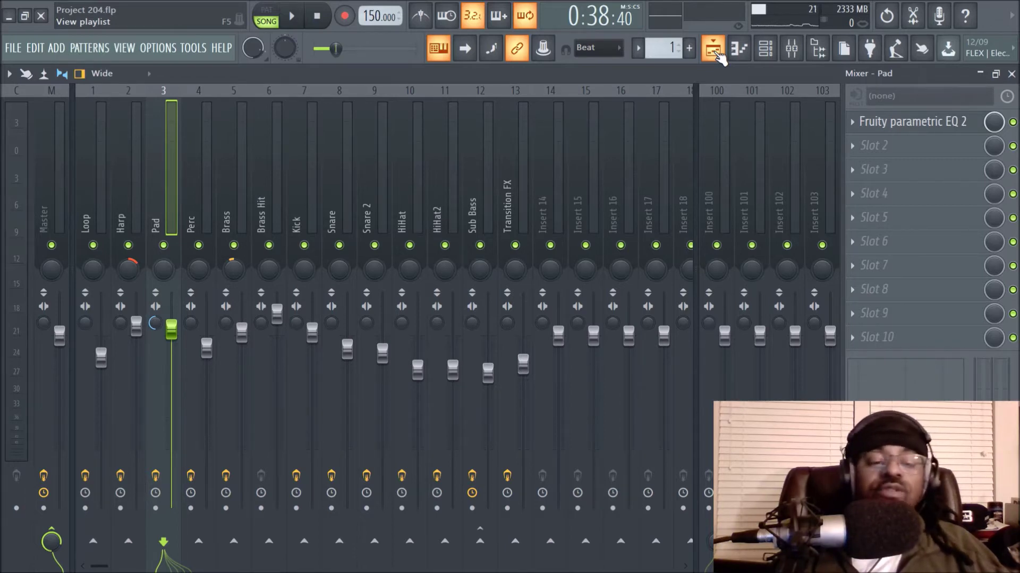
left_click(713, 49)
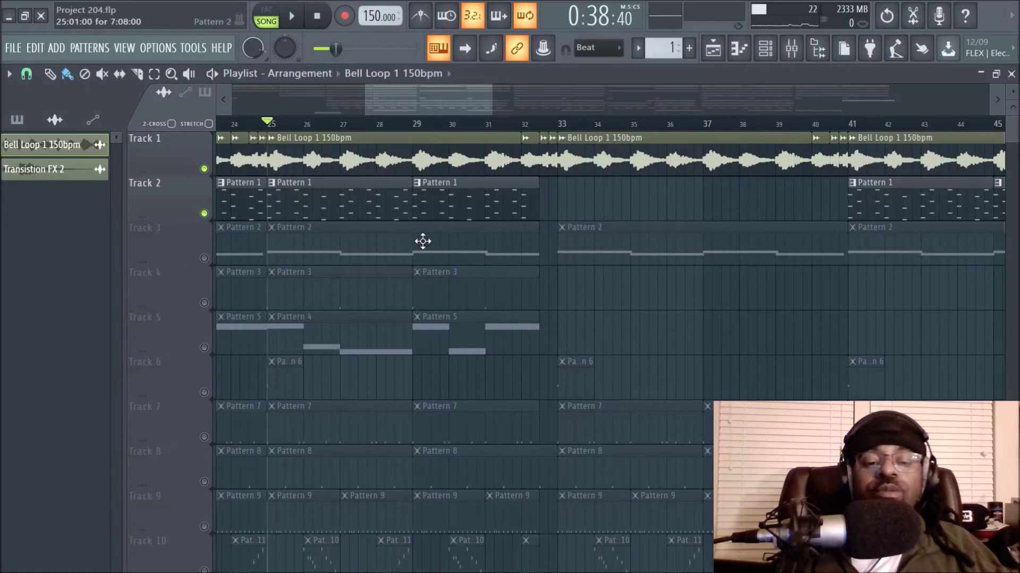
Unmute Track 3, play the three active tracks from bar 25, and stop playback.
left_click(204, 259)
key("space")
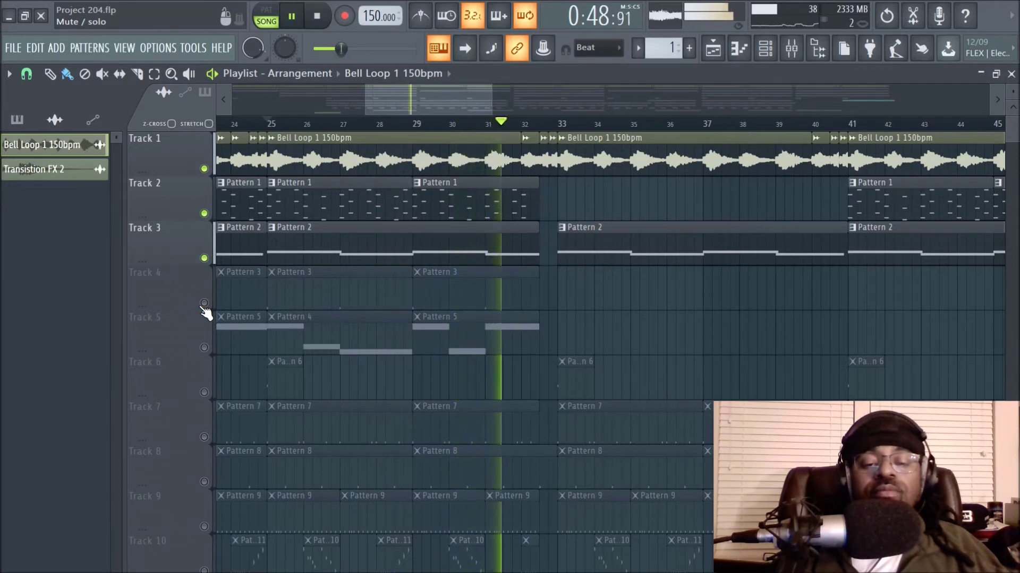
key("space")
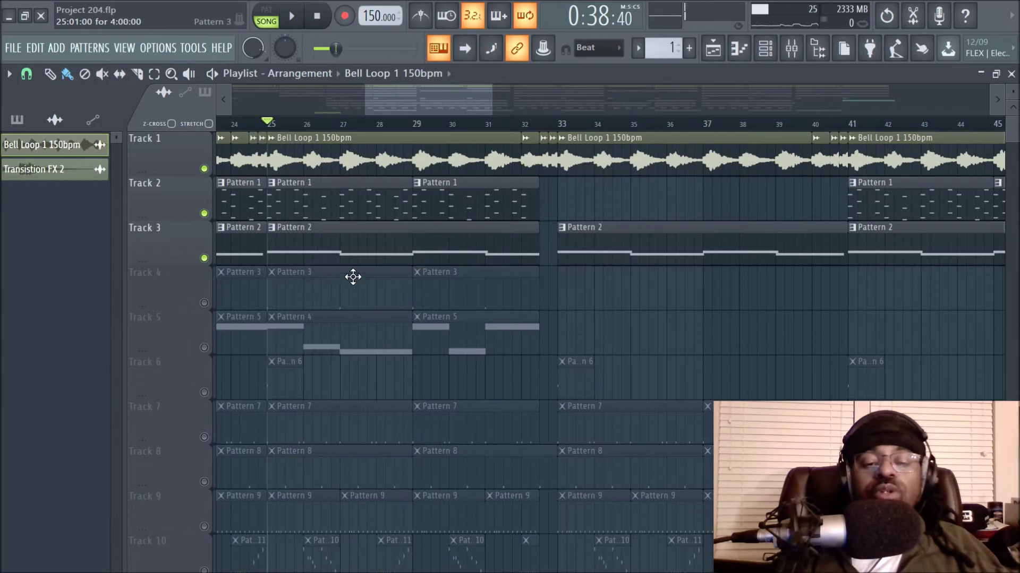
Open Pattern 2 from Track 3 in the piano roll, examine its full note sequence, and return to the playlist.
double_click(329, 252)
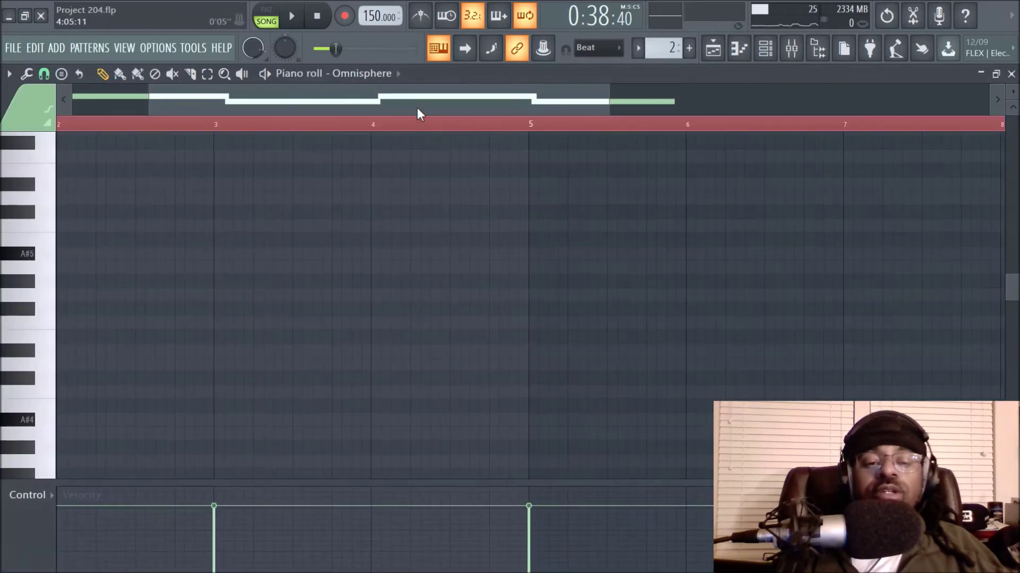
scroll(366, 245, "down", 5)
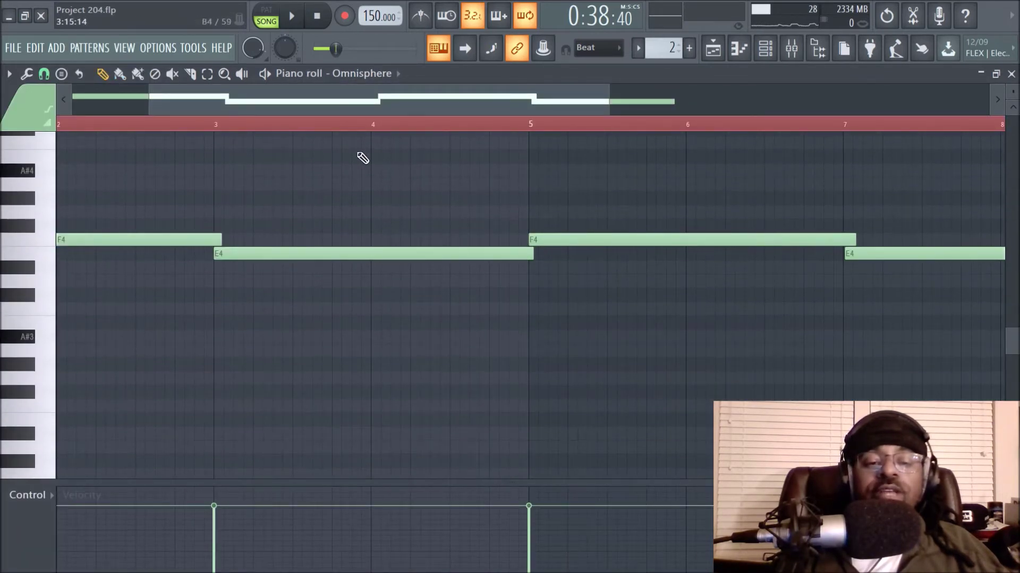
scroll(351, 129, "down", 2)
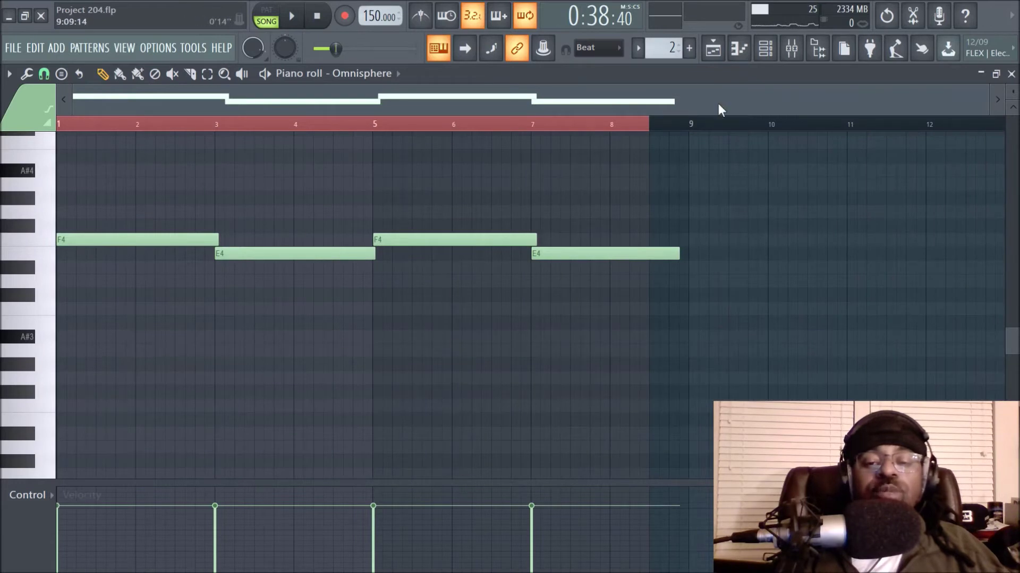
left_click(721, 54)
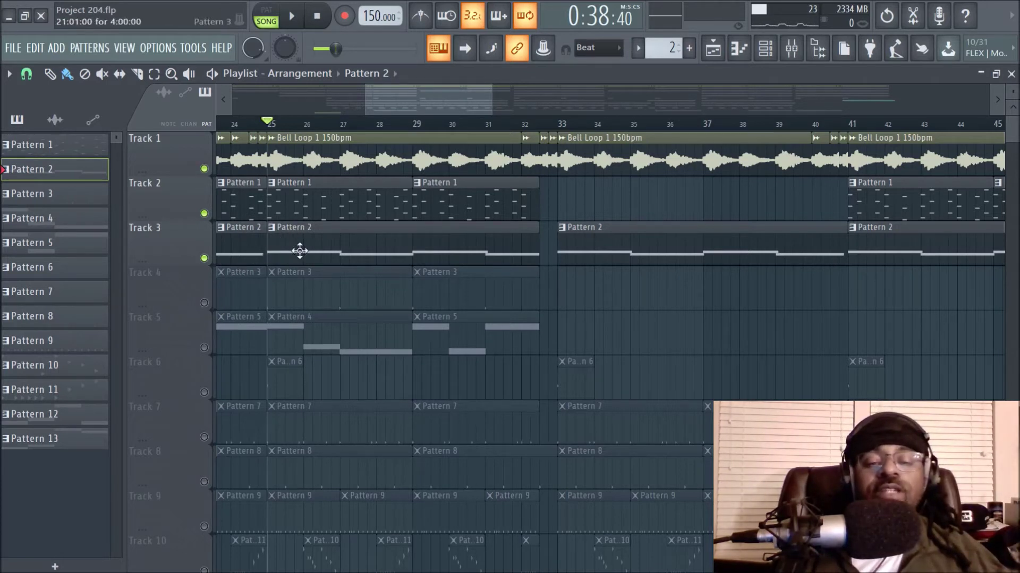
Check the Perc insert's effect chain in the mixer and return to the playlist.
left_click(791, 48)
left_click(192, 187)
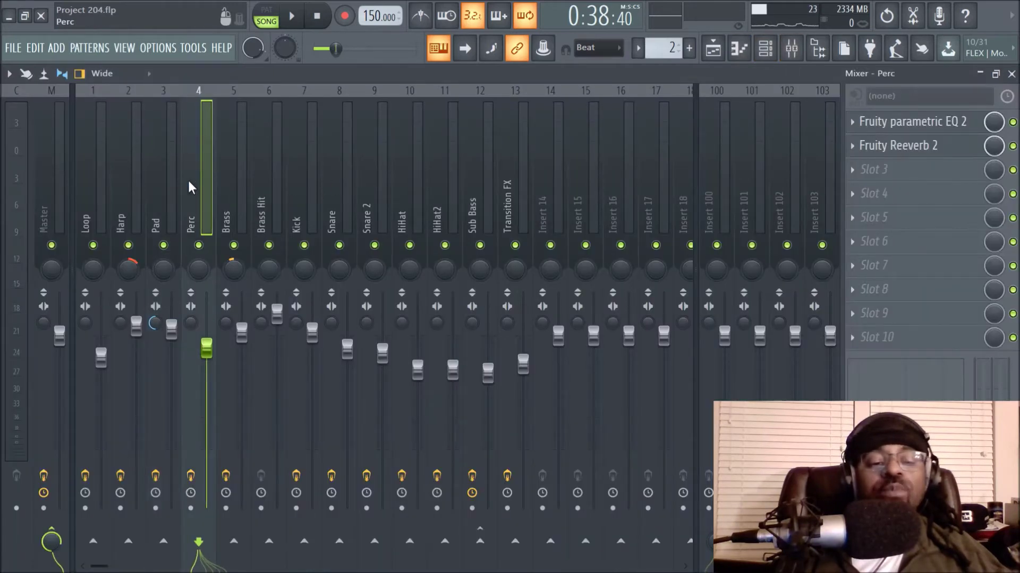
left_click(713, 49)
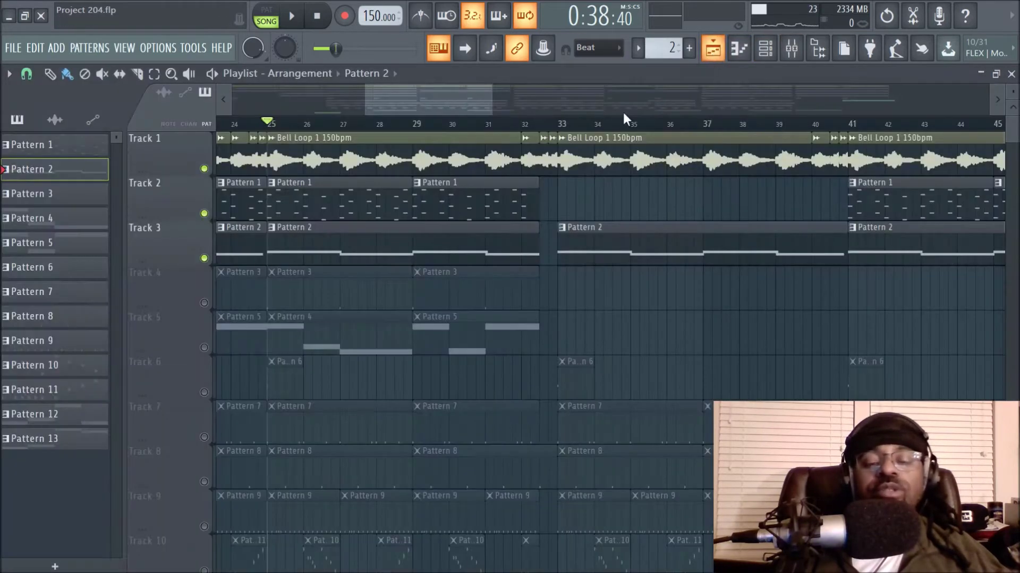
Unmute Track 4, play the four active tracks from bar 25, and stop playback.
left_click(204, 303)
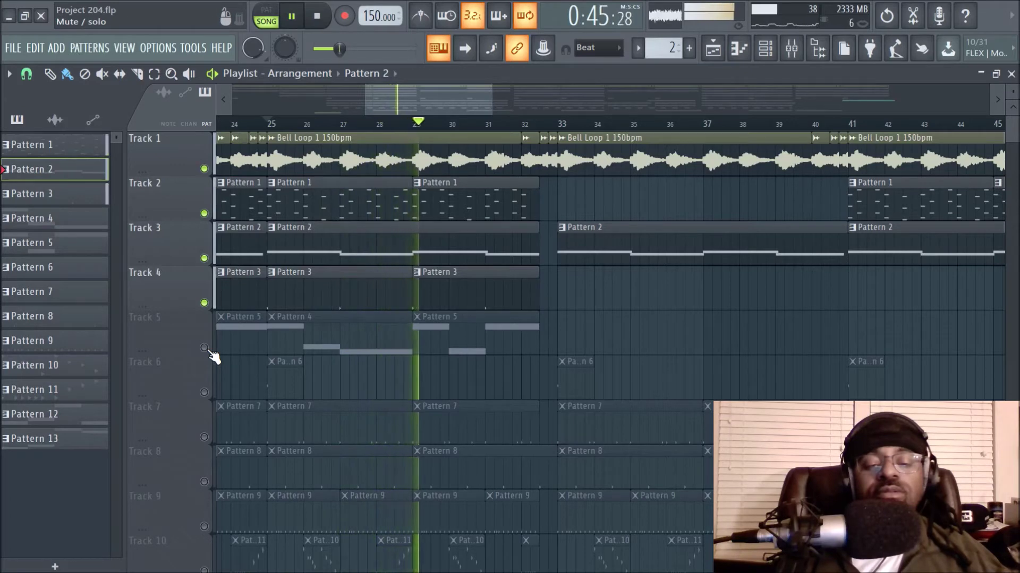
key("space")
Review the Perc insert's Fruity Reeverb 2 settings, close the plugin, and replay the four active tracks from the playlist.
left_click(797, 58)
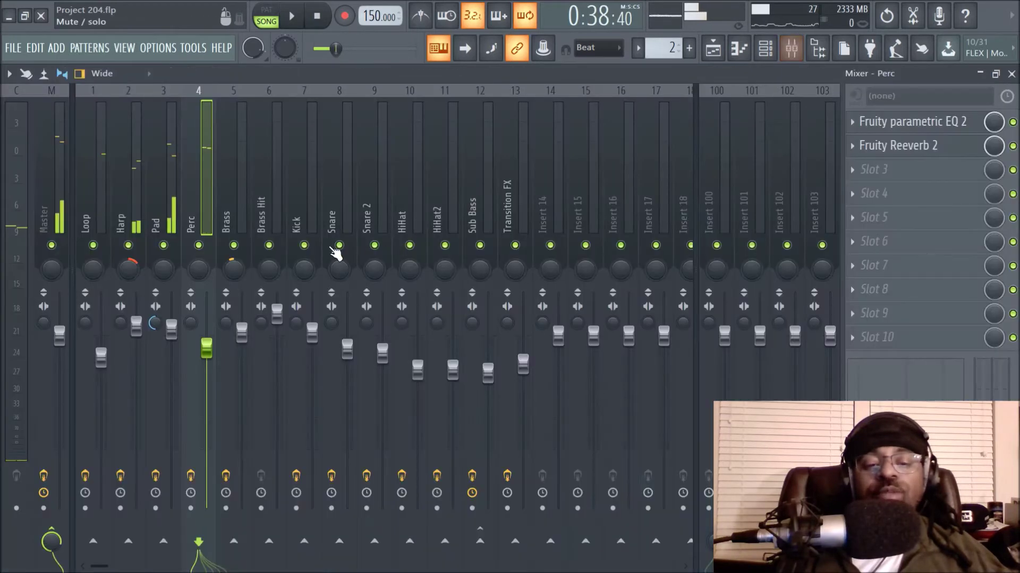
left_click(944, 154)
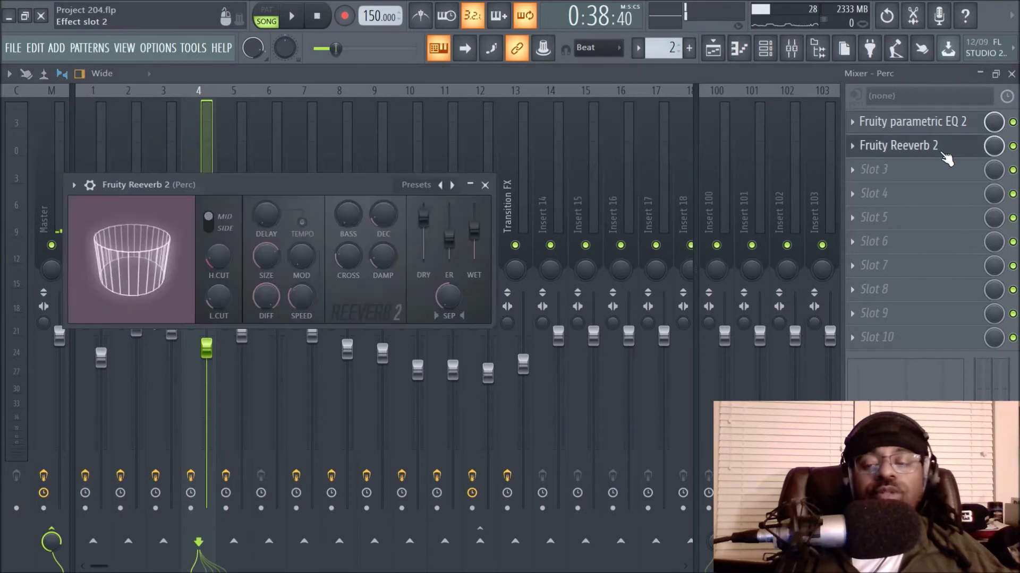
left_click(484, 185)
left_click(713, 48)
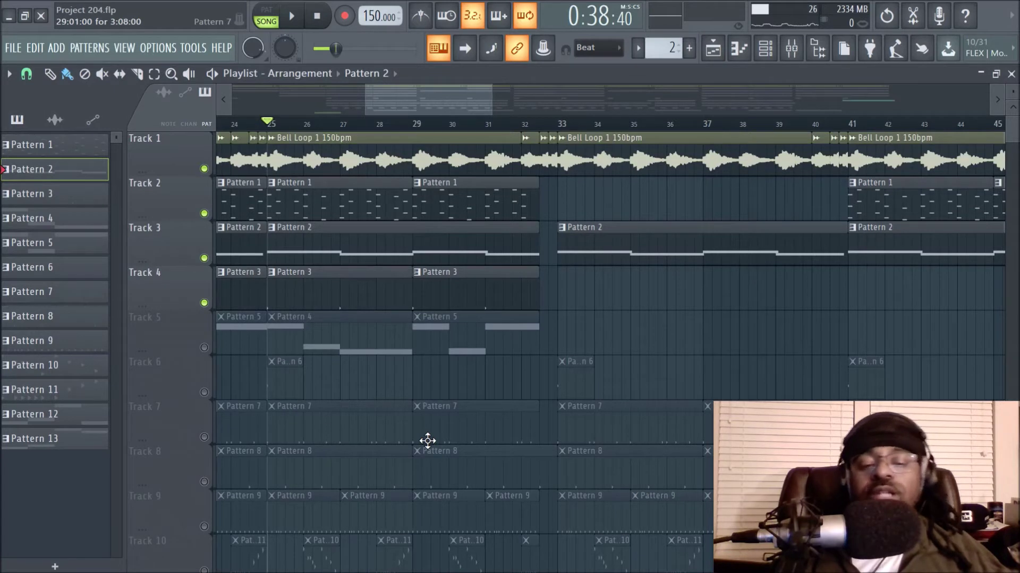
key("space")
key("space")
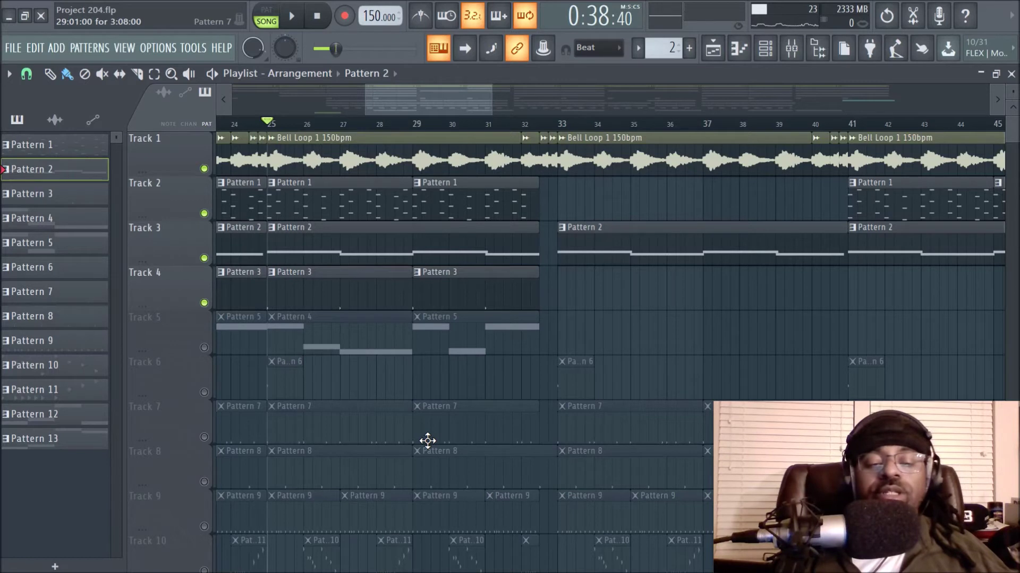
Unmute Track 5 and check the Brass insert's effect chain in the mixer before returning to the playlist.
left_click(204, 348)
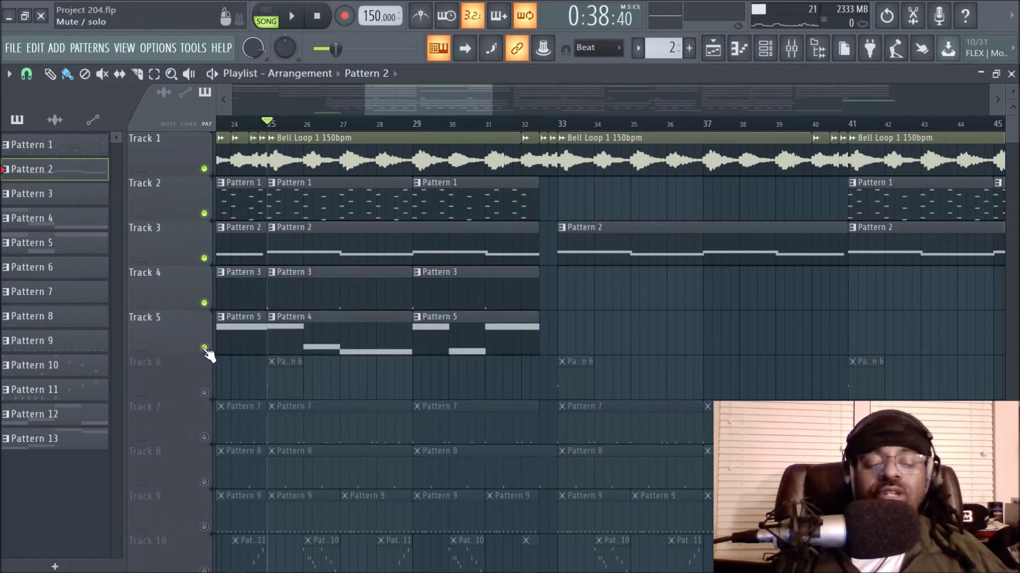
left_click(791, 49)
left_click(231, 189)
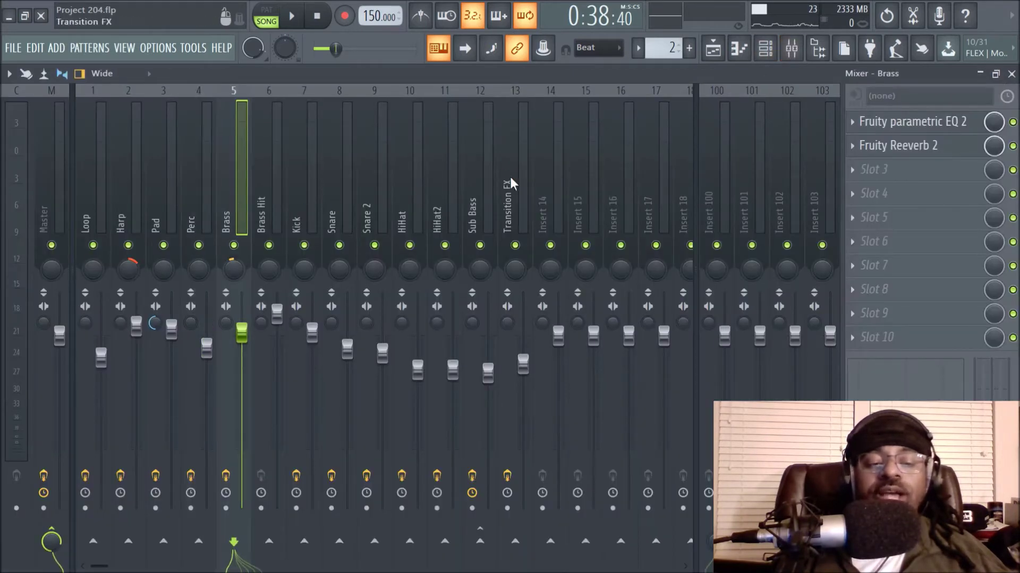
left_click(714, 56)
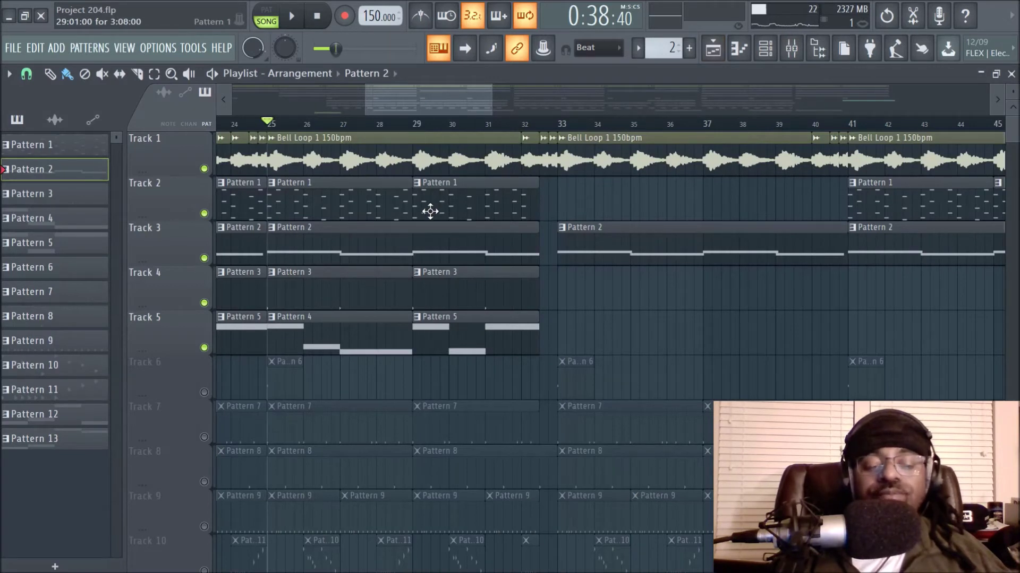
Play the five active tracks from bar 25 and stop playback.
key("space")
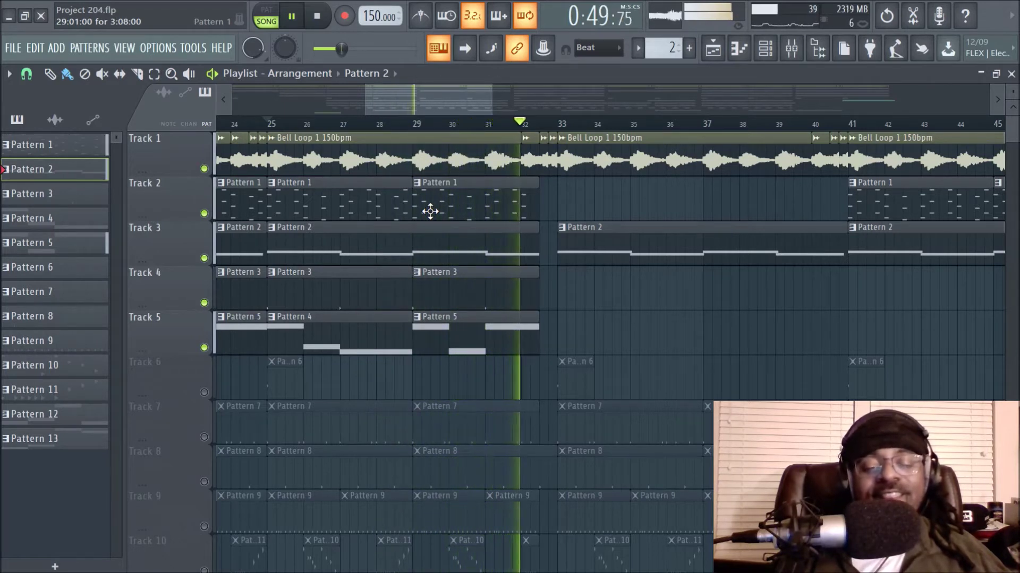
key("space")
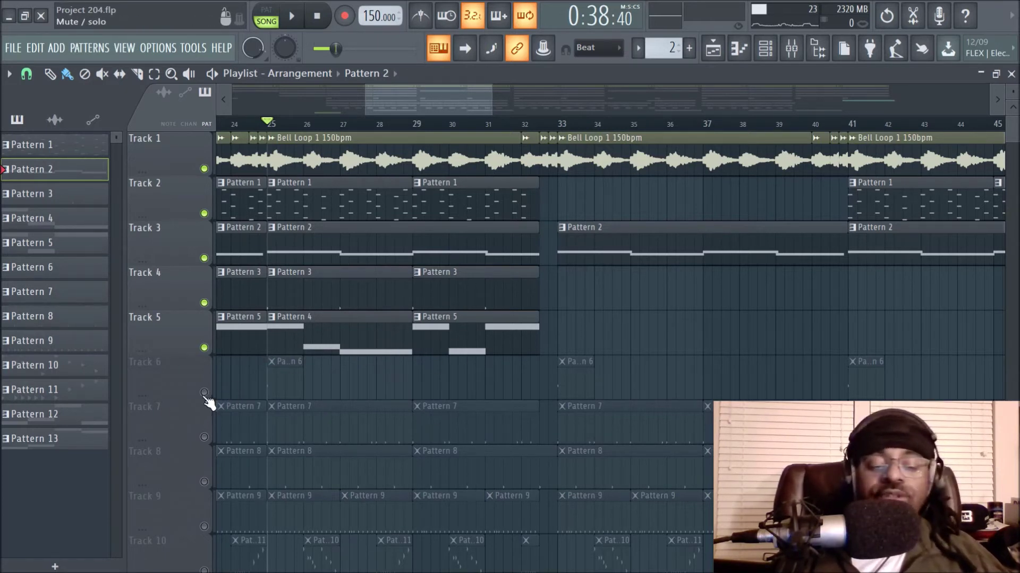
With Track 6 unmuted, select the Brass Hit insert in the mixer and briefly play the song from bar 25.
left_click(790, 53)
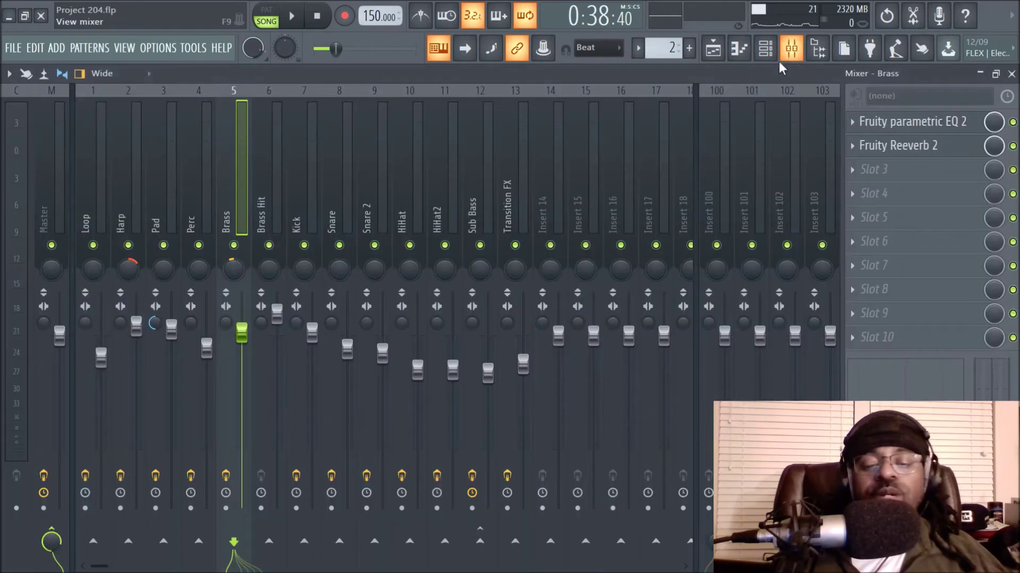
left_click(264, 192)
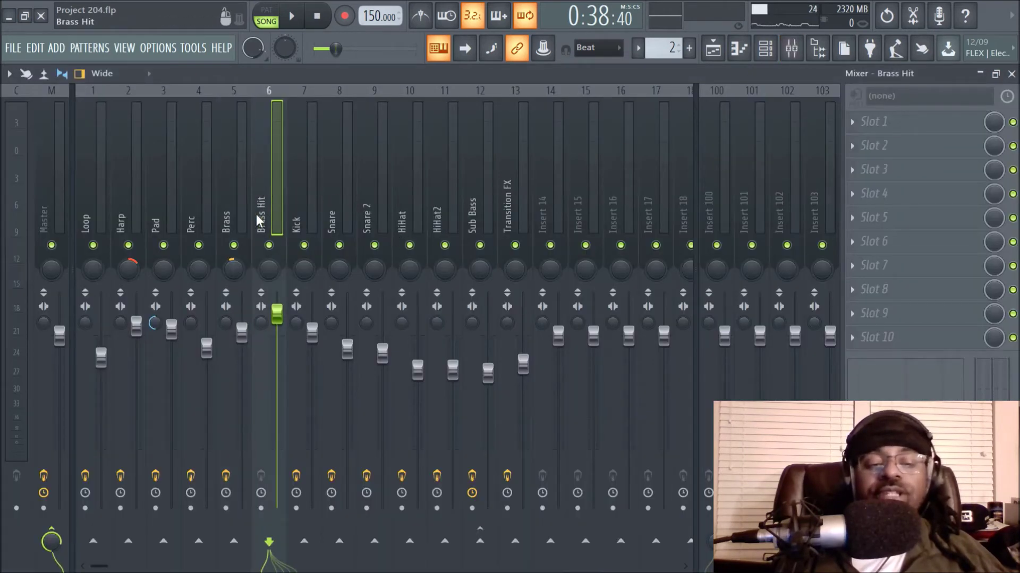
key("space")
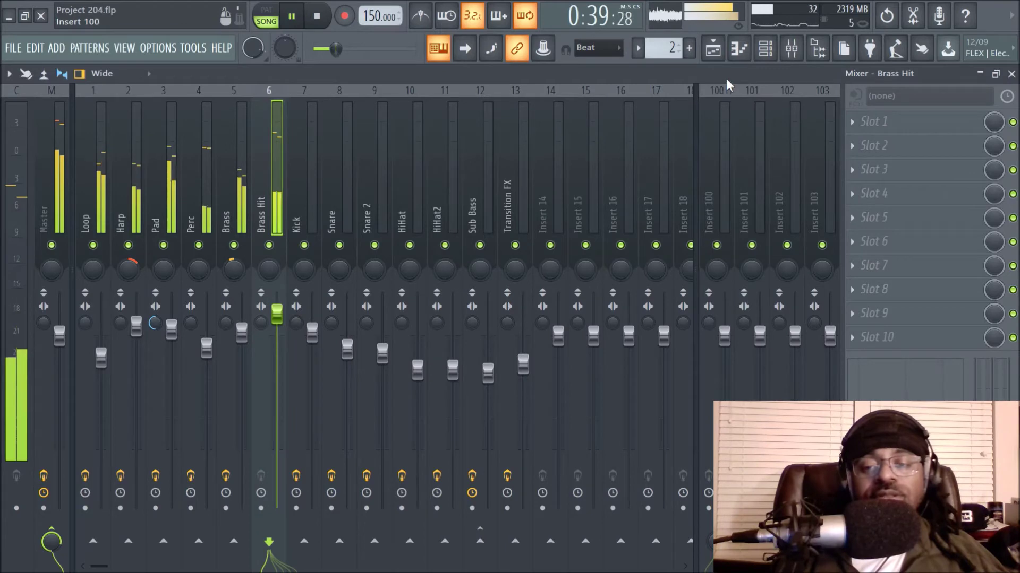
key("space")
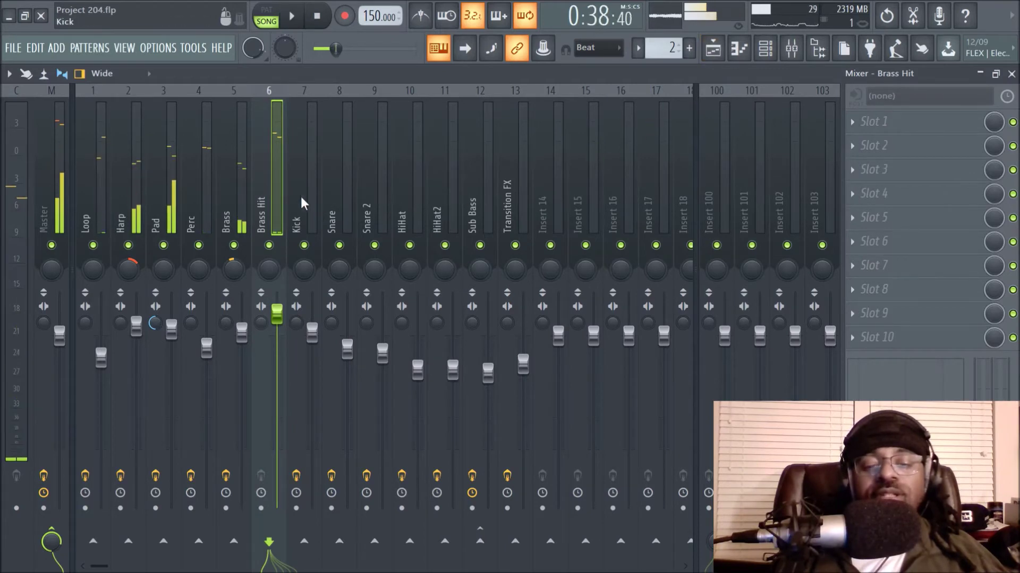
Replay the start of the six active tracks in the playlist and recheck the Brass Hit insert's effect slots in the mixer.
left_click(717, 57)
key("space")
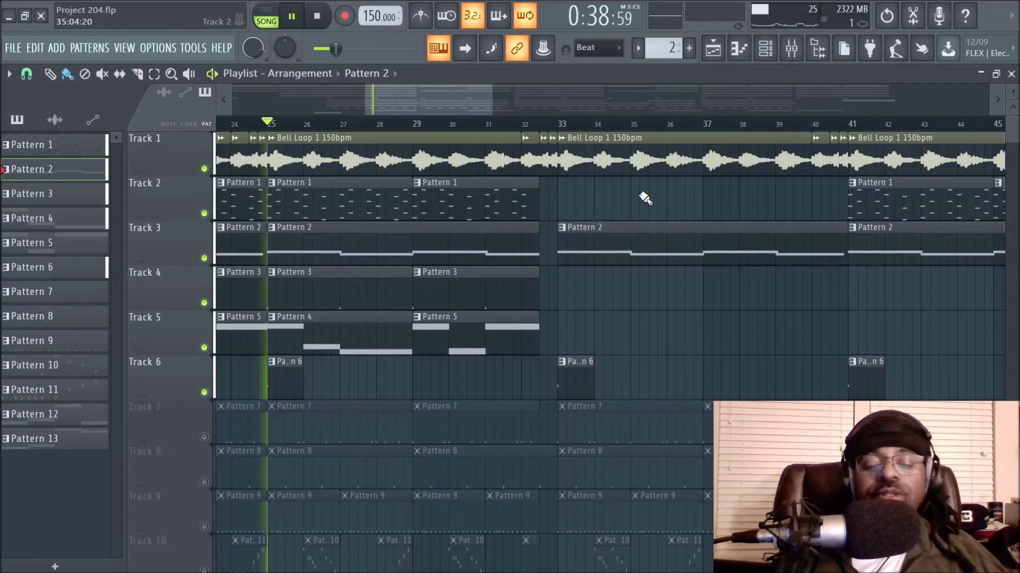
key("space")
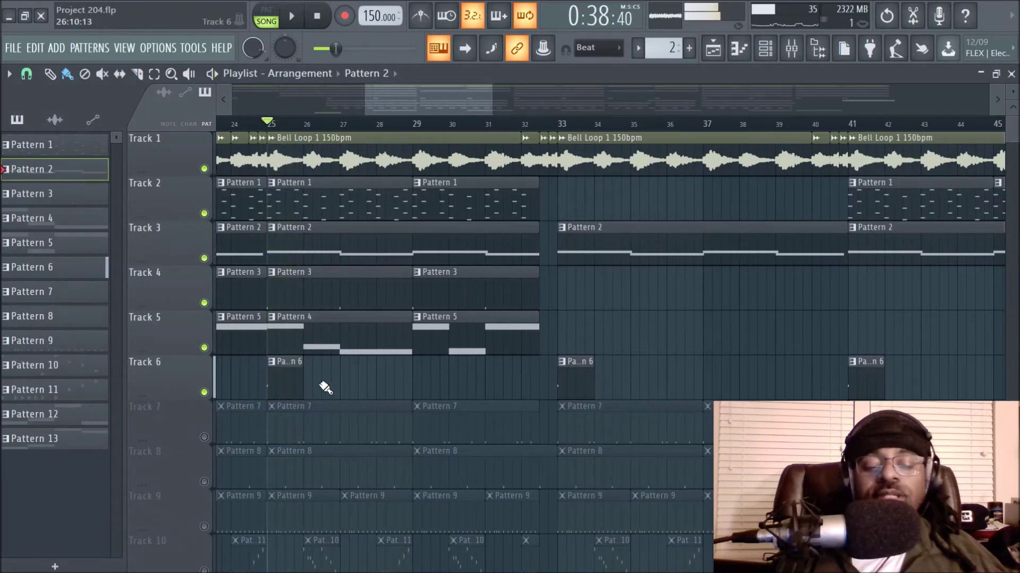
left_click(795, 51)
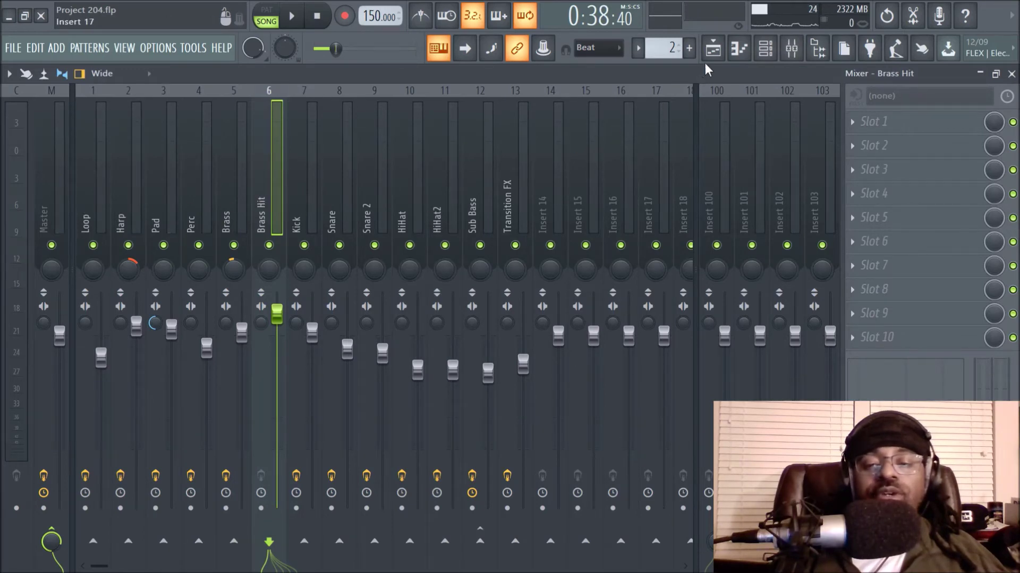
left_click(712, 48)
Unmute Track 7 in the playlist, play the seven active tracks from bar 25, and stop playback.
left_click(207, 438)
scroll(425, 313, "down", 3)
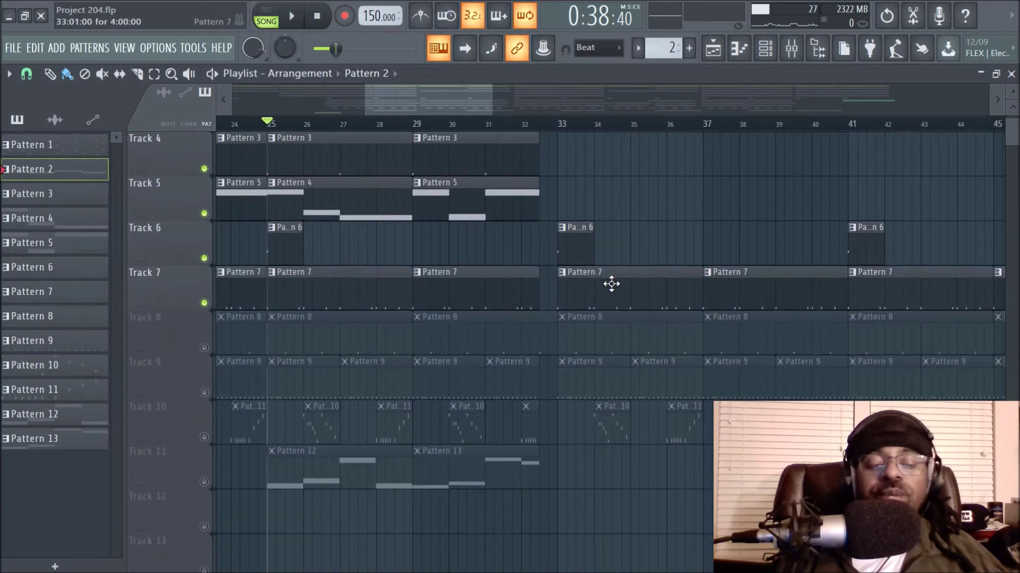
key("space")
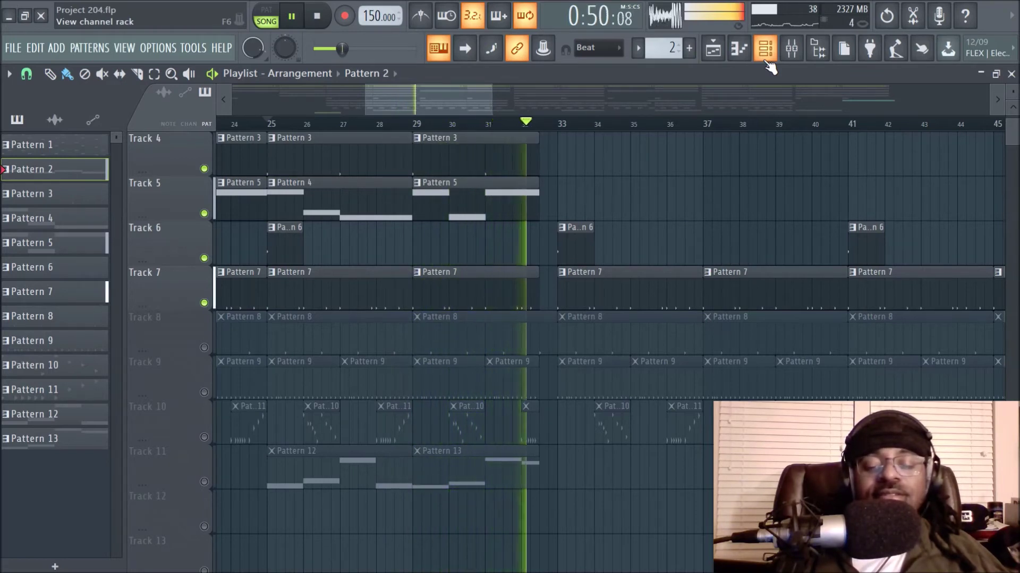
key("space")
Open the Kick insert's Fruity parametric EQ 2 from the mixer, reposition its window, and enlarge it for a clear view.
left_click(791, 48)
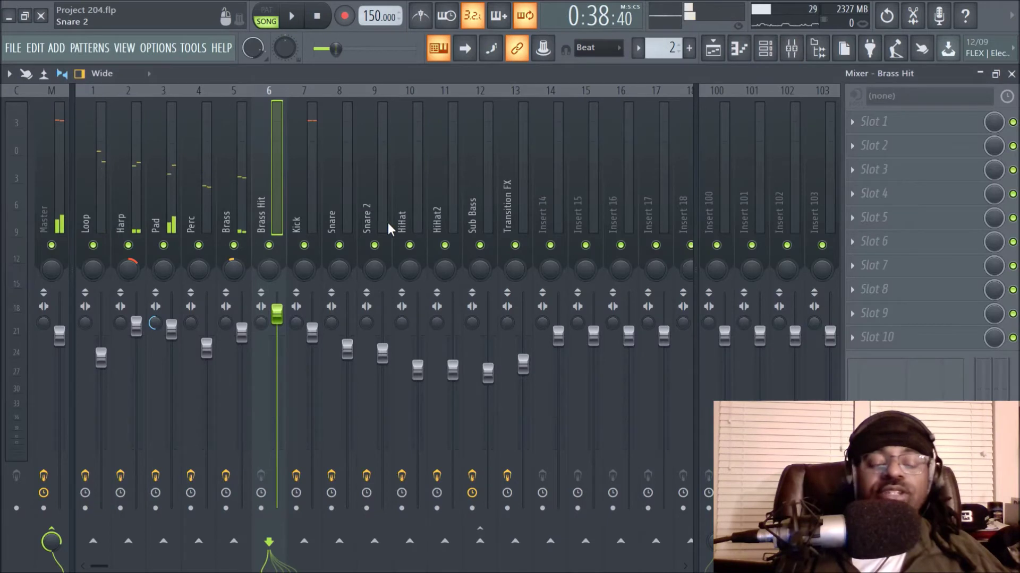
left_click(312, 195)
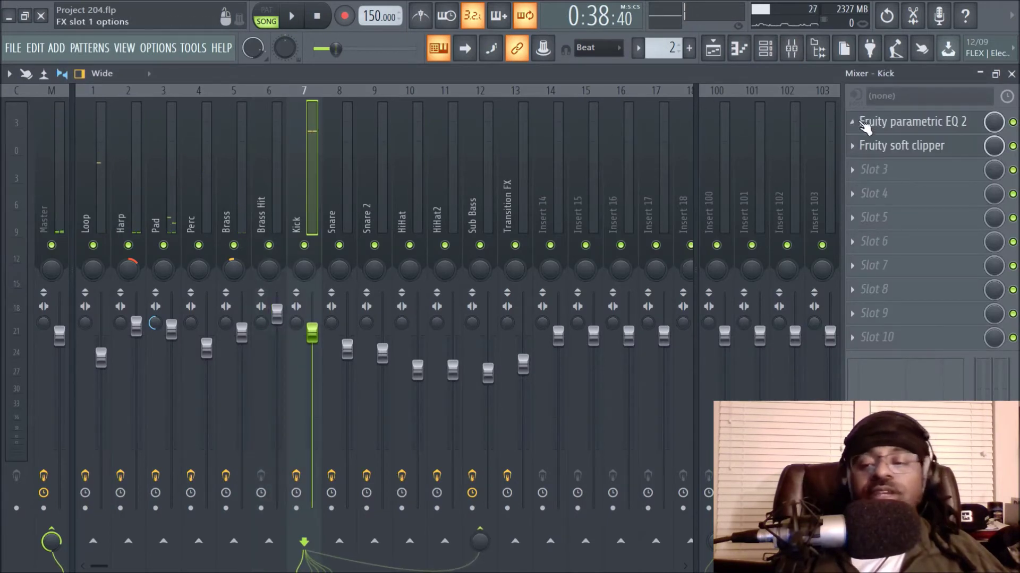
left_click(909, 127)
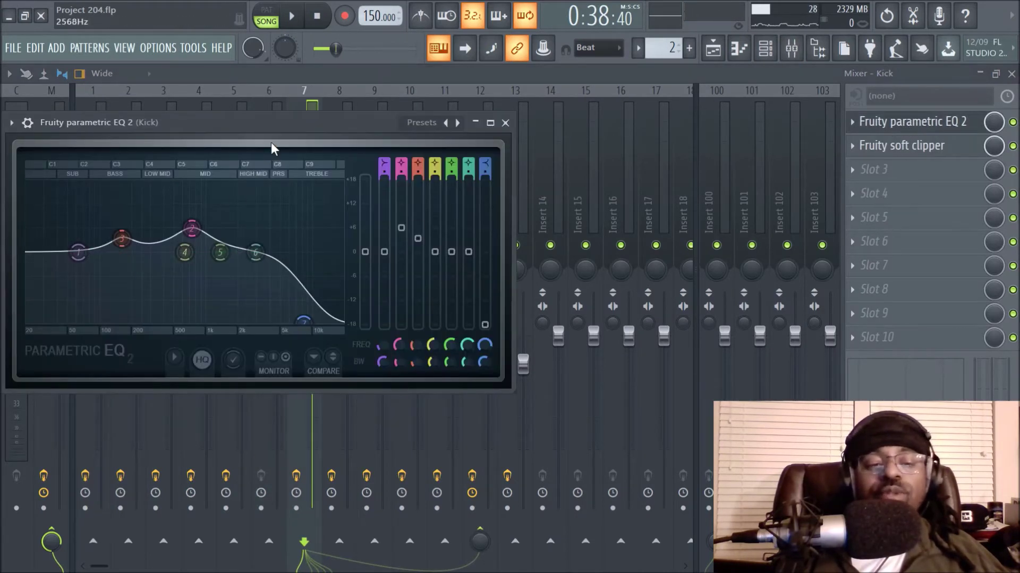
left_click_drag(271, 137, 375, 190)
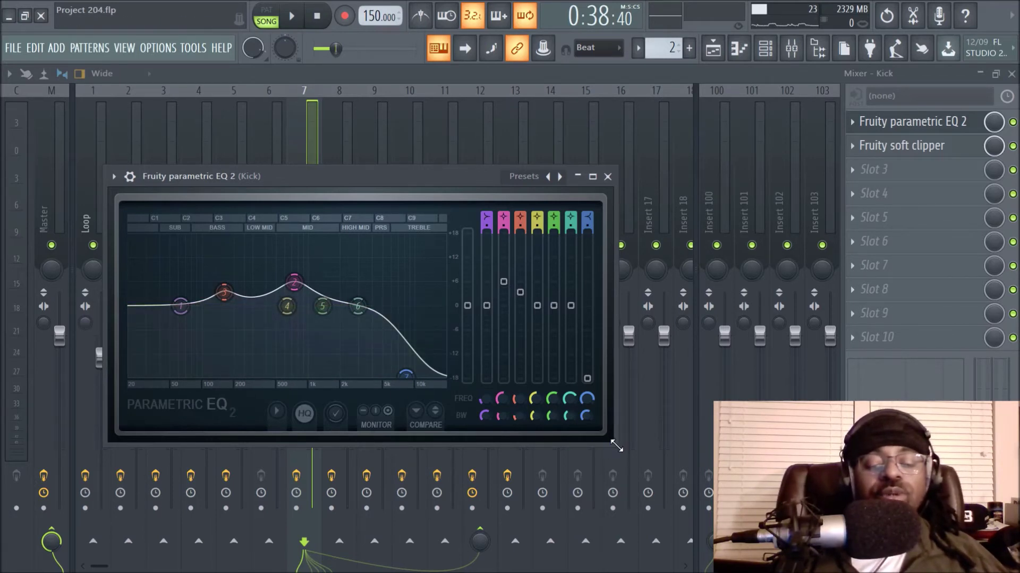
left_click_drag(616, 446, 833, 556)
Play the song while reviewing the Kick's EQ curve, close the EQ, stop playback, and return to the playlist.
key("space")
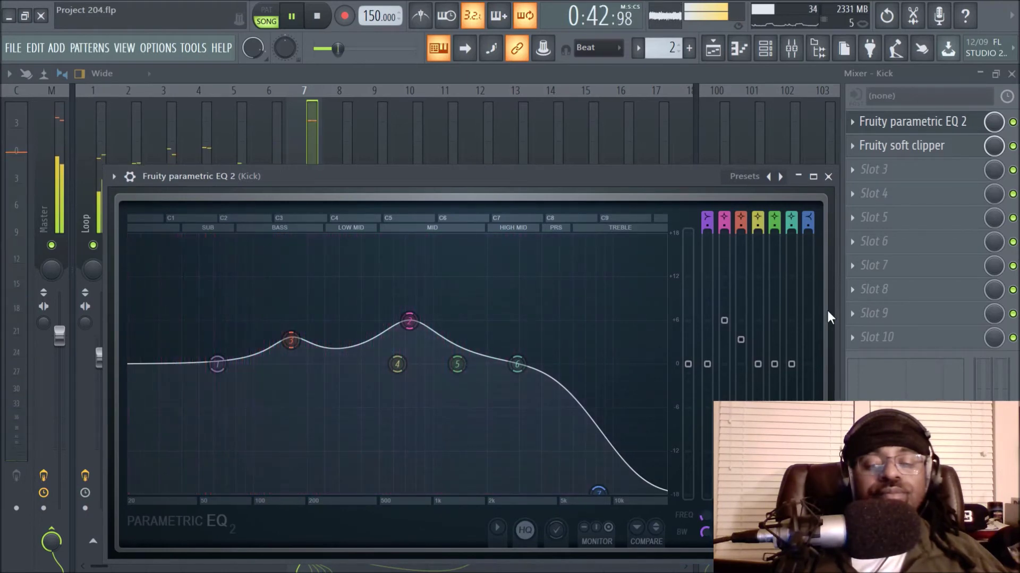
left_click(828, 176)
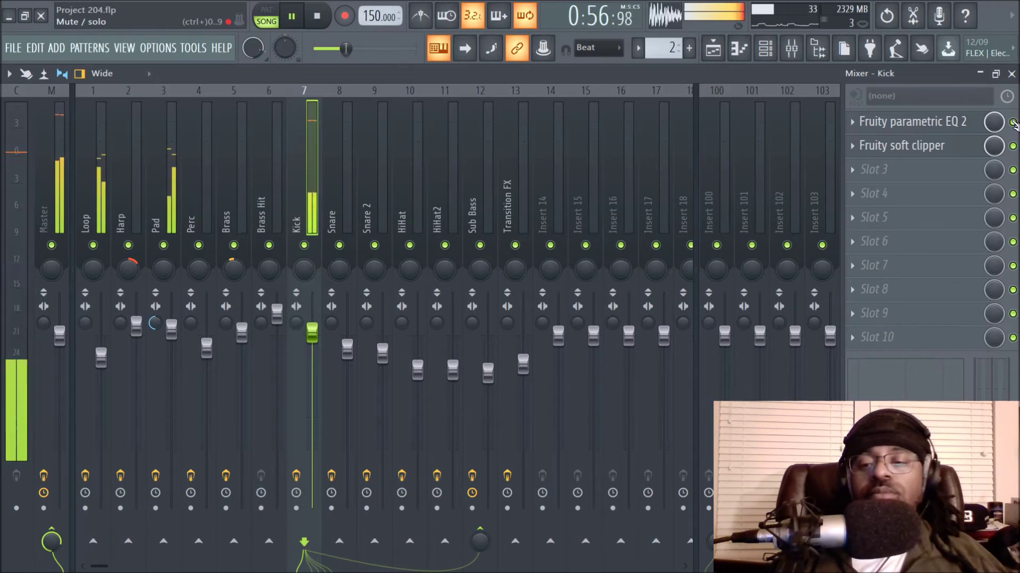
key("space")
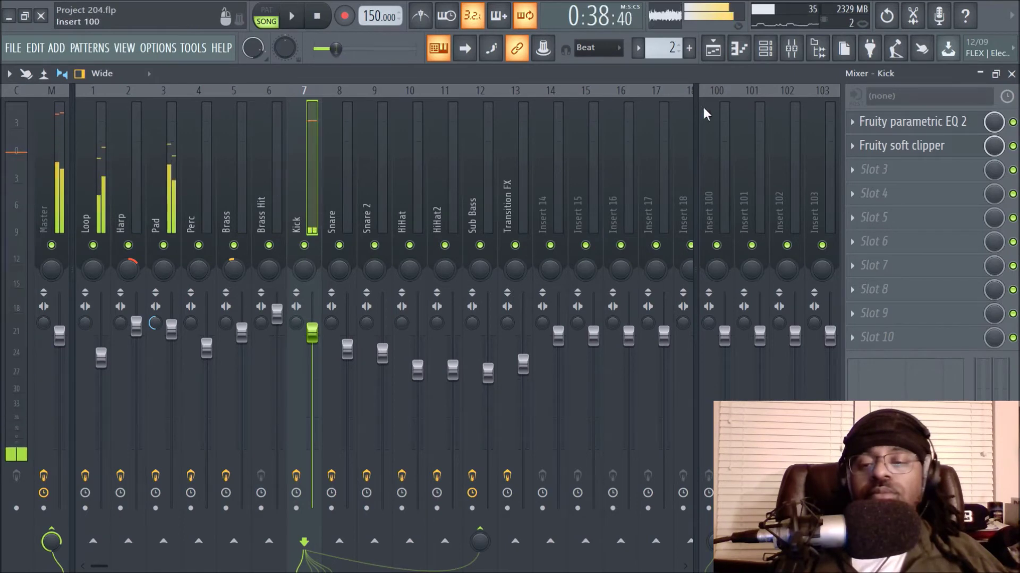
left_click(713, 48)
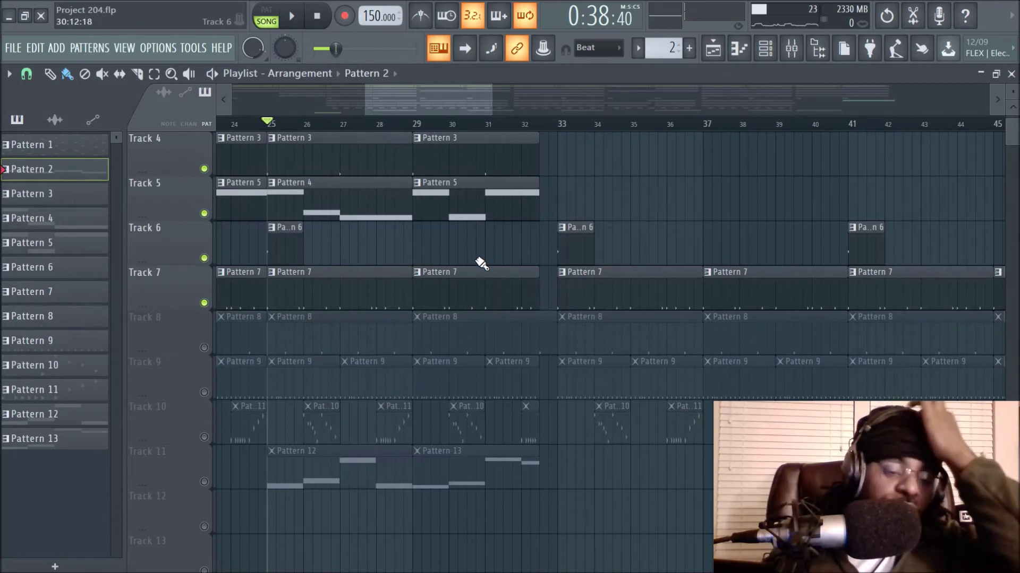
Unmute Track 8 and glance at the mixer inserts before returning to the playlist.
left_click(204, 347)
left_click(790, 48)
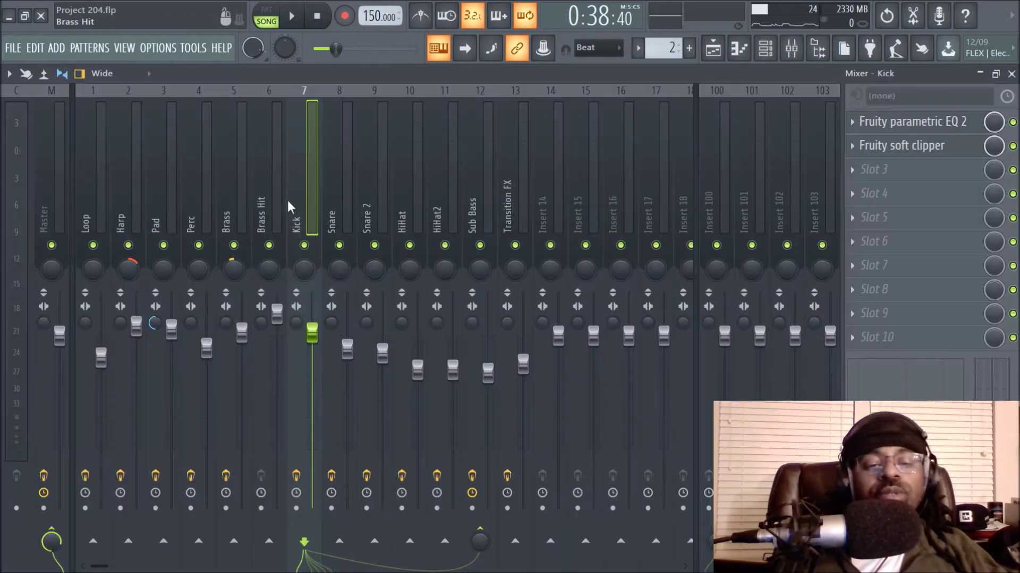
left_click(712, 48)
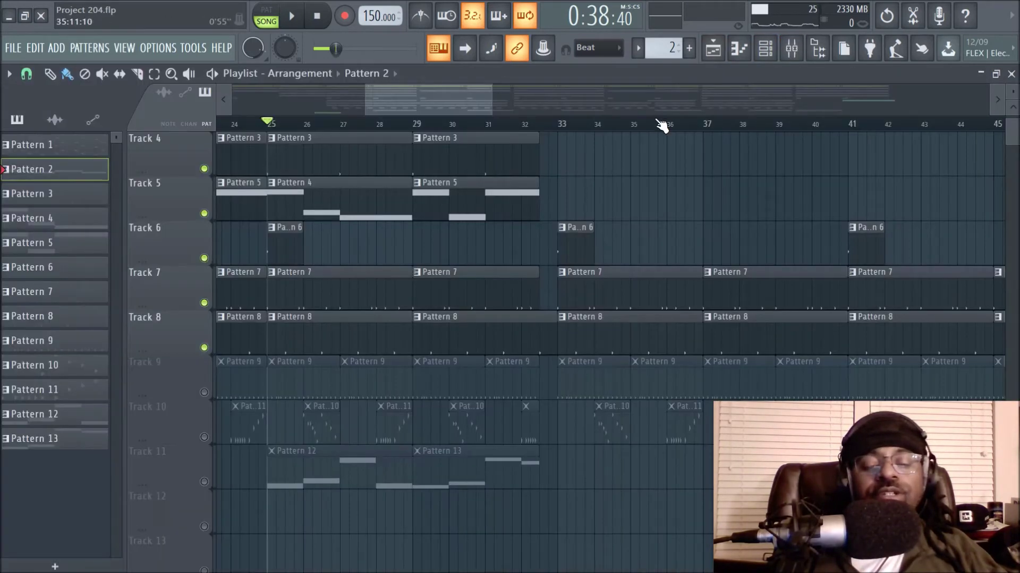
Play the song from bar 25 with Track 8 active, watch the snare levels in the mixer, and stop playback.
key("space")
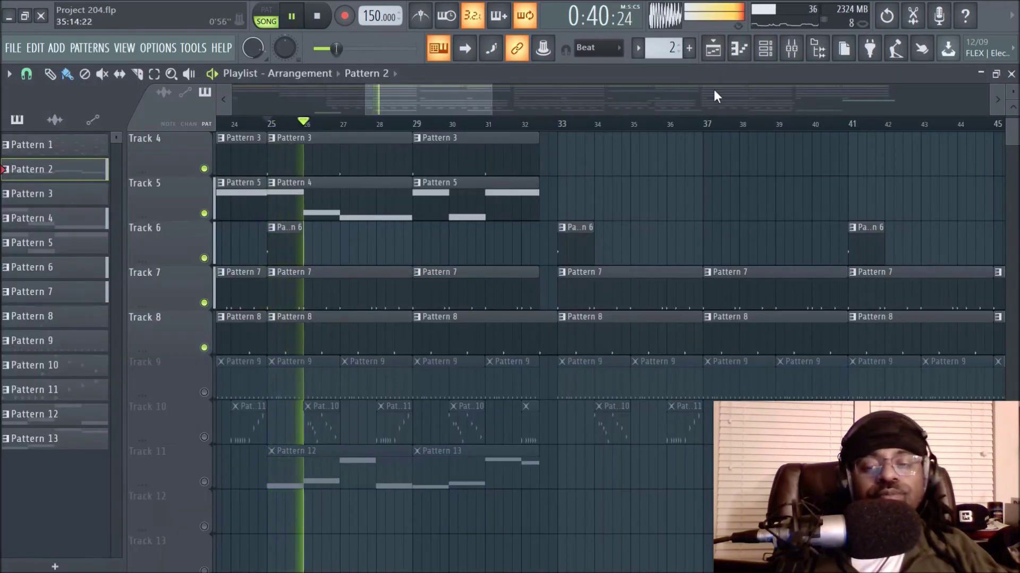
left_click(767, 53)
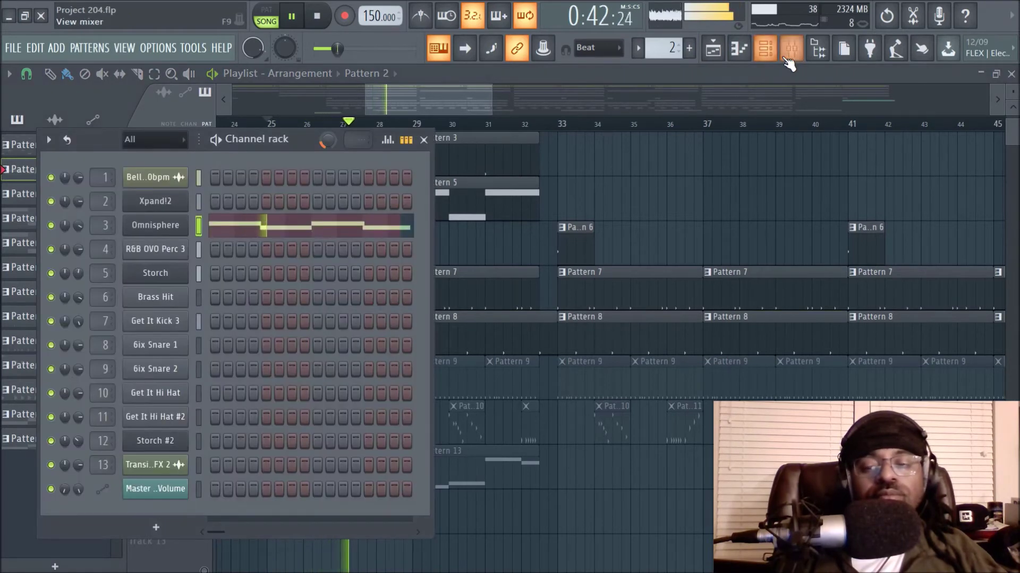
left_click(791, 52)
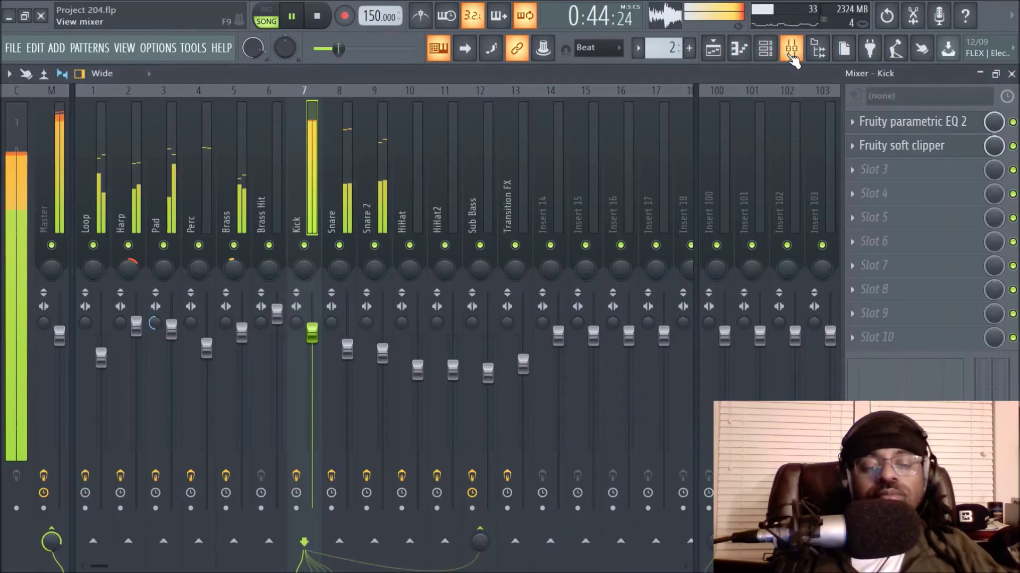
key("space")
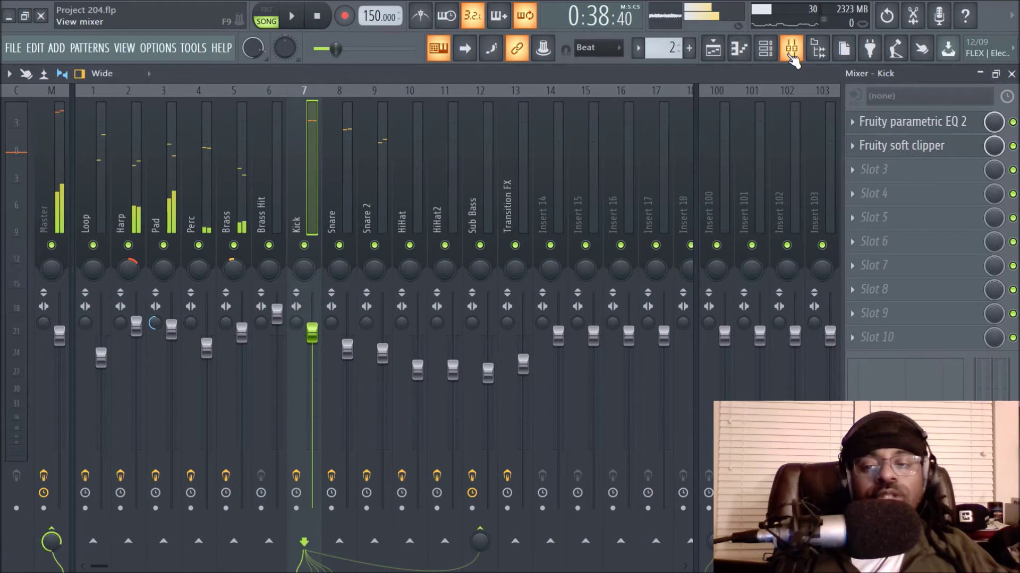
Select Pattern 8 from the playlist, show it in the channel rack, and widen the rack to reveal more steps.
left_click(769, 56)
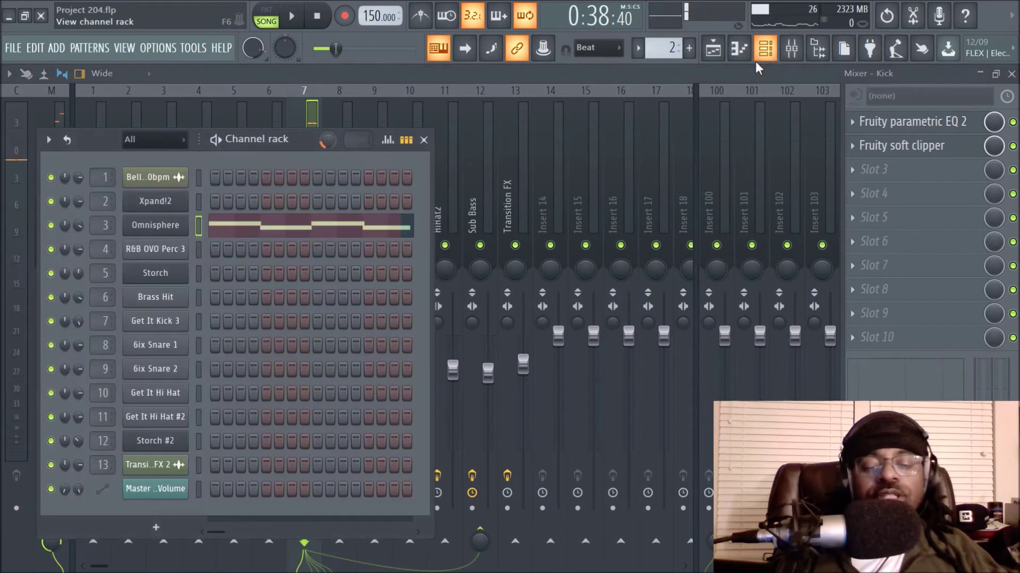
left_click(712, 48)
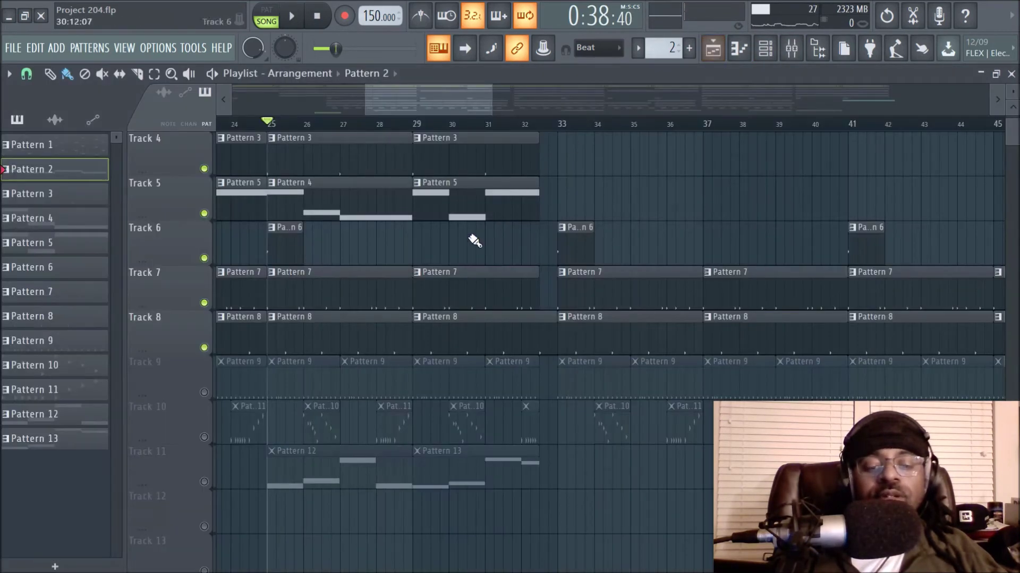
left_click(323, 344)
left_click(765, 49)
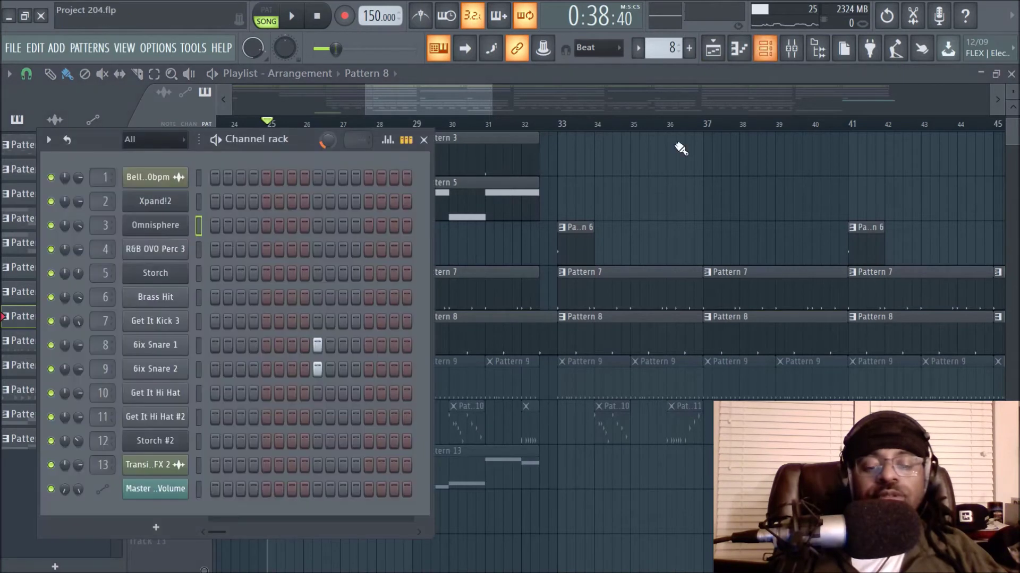
left_click_drag(434, 335, 857, 341)
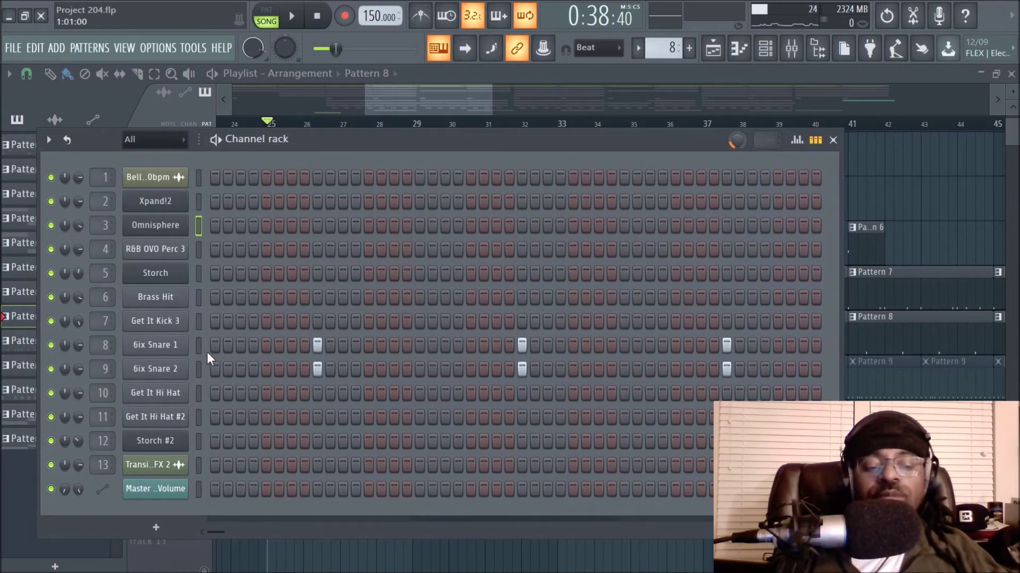
Look over the 6ix Snare 1 channel settings and audition the 6ix Snare 2 sample, closing each channel window.
left_click(176, 349)
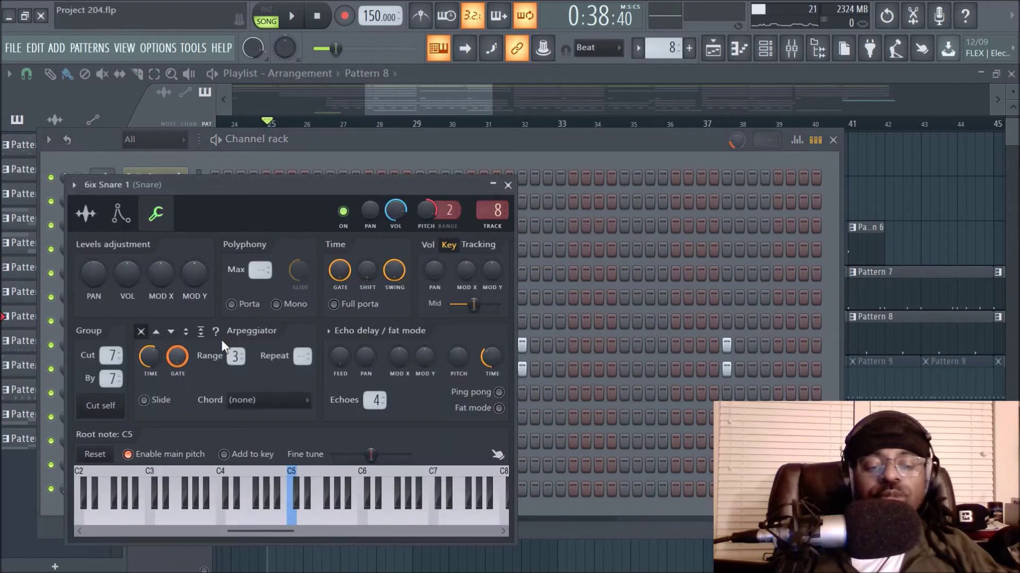
left_click(507, 185)
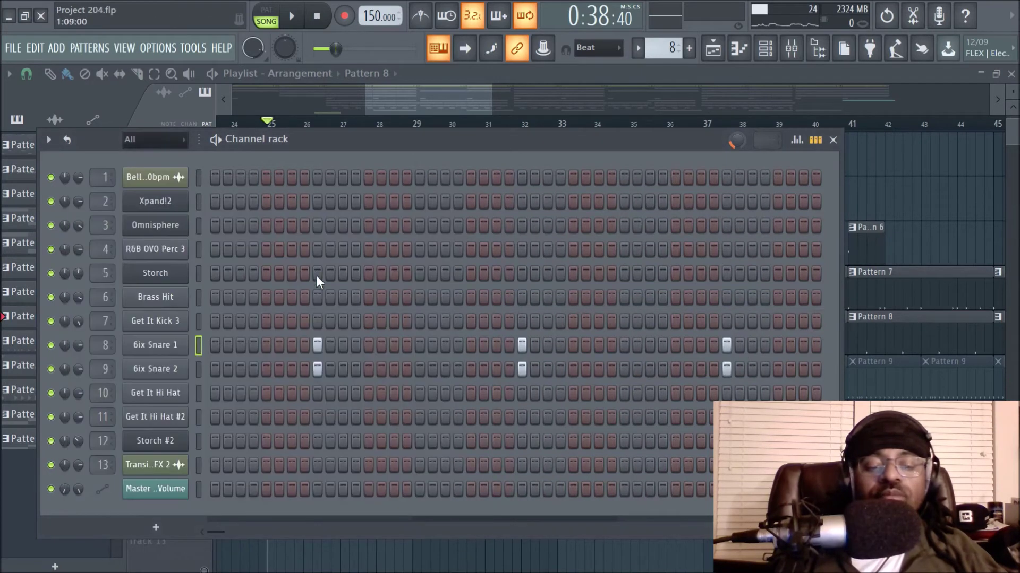
left_click(168, 372)
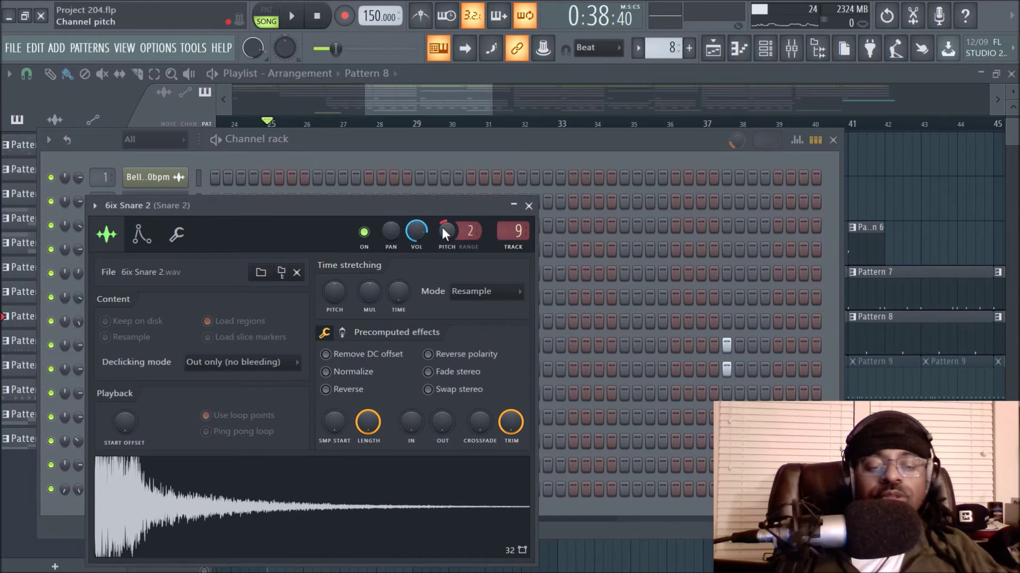
left_click(230, 503)
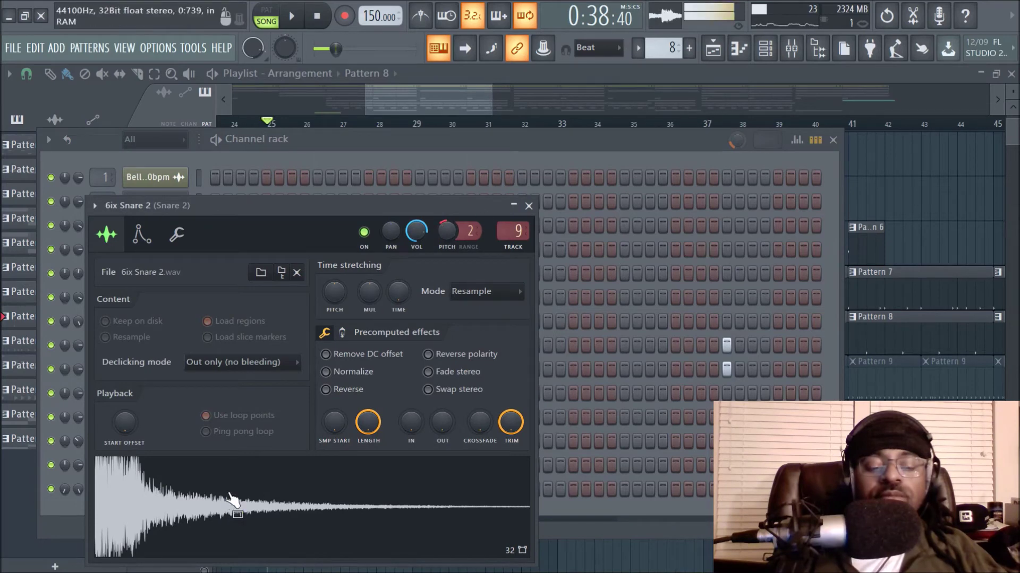
left_click(528, 206)
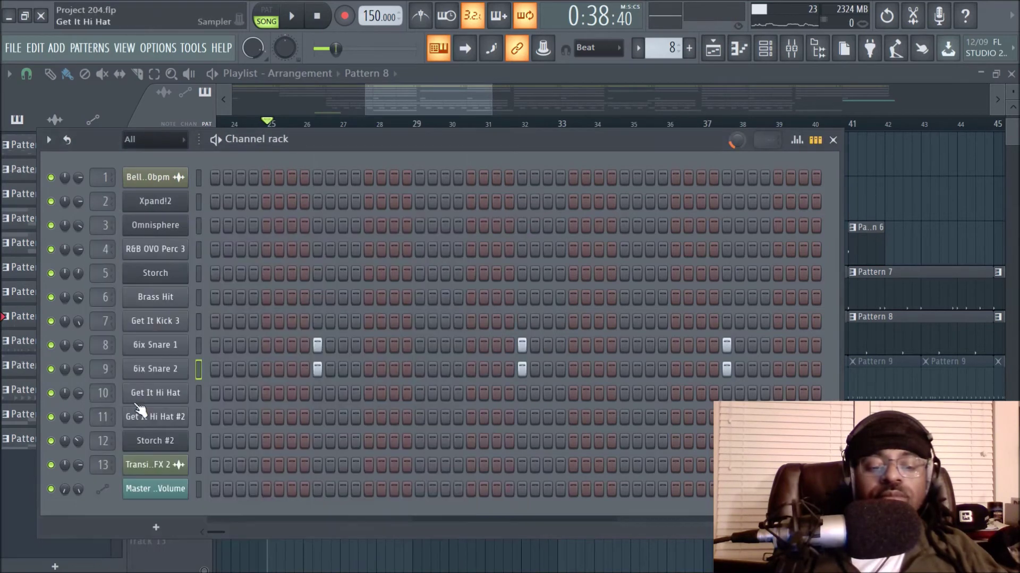
Audition the 6ix Snare 1 sample from its waveform, compare it with 6ix Snare 2, and close both channel windows.
left_click(163, 352)
left_click(85, 214)
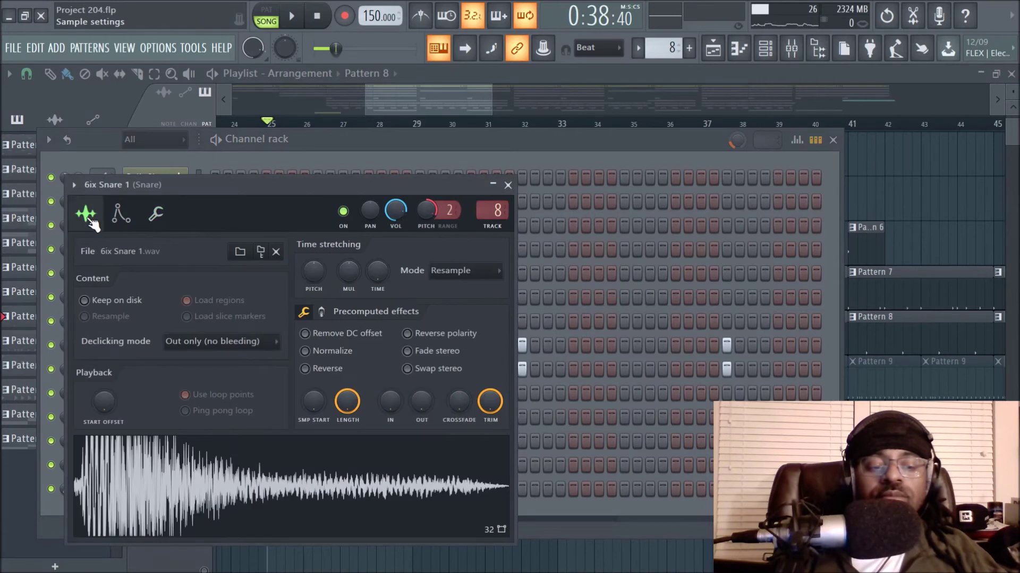
left_click(244, 470)
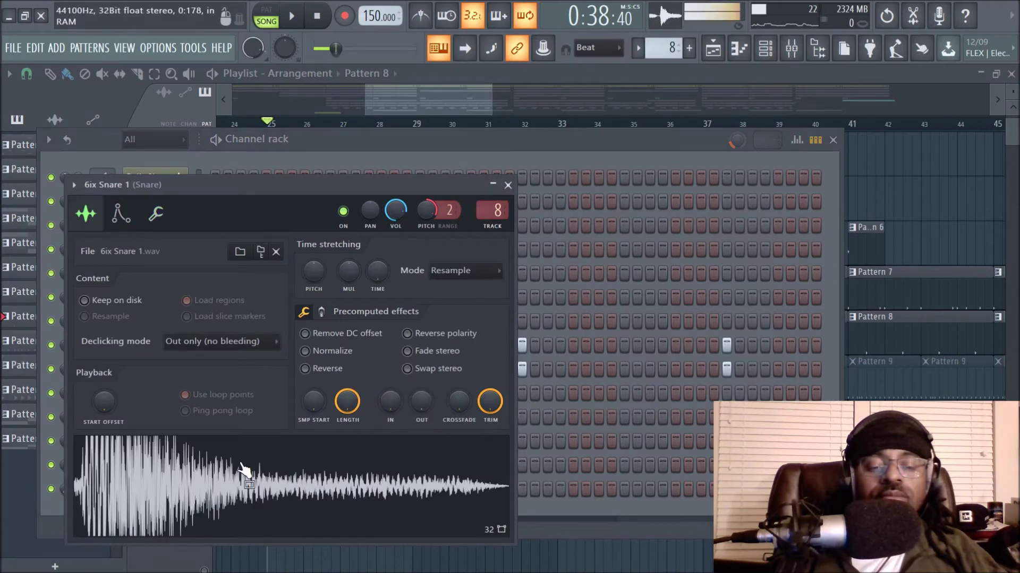
left_click(507, 185)
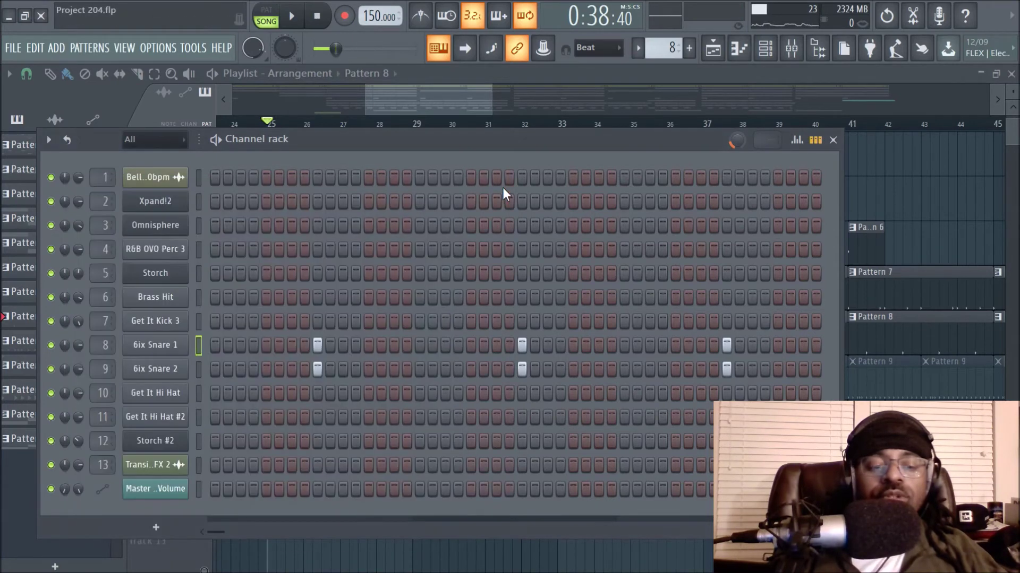
left_click(160, 369)
left_click(264, 480)
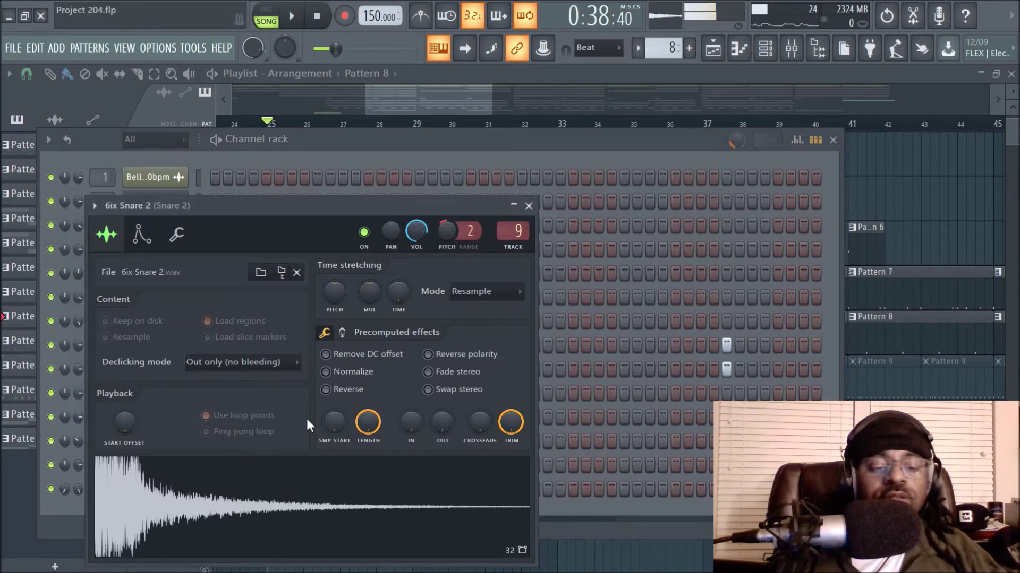
left_click(529, 206)
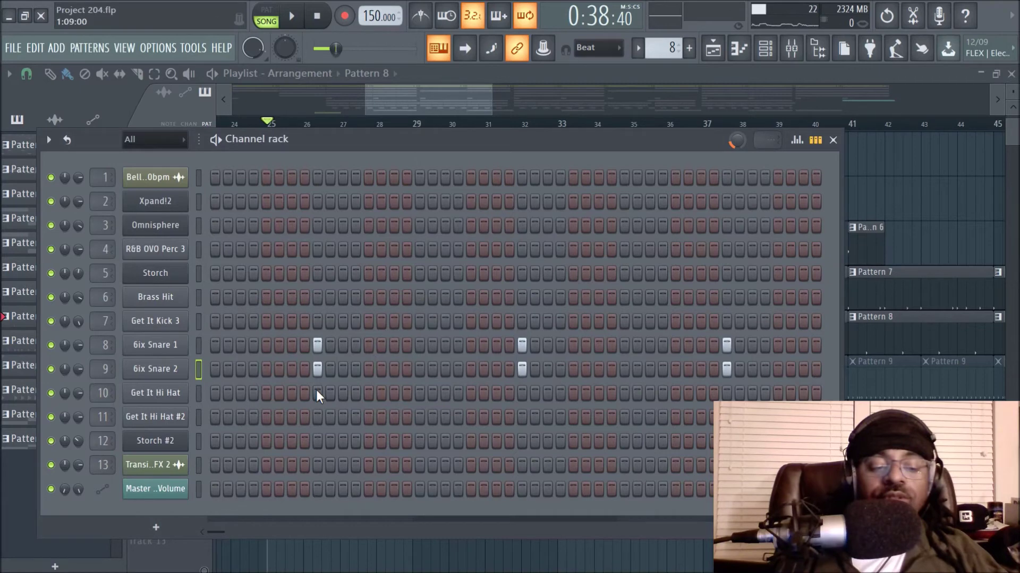
Review 6ix Snare 1's miscellaneous, envelope and sample settings, and close the channel window.
left_click(132, 344)
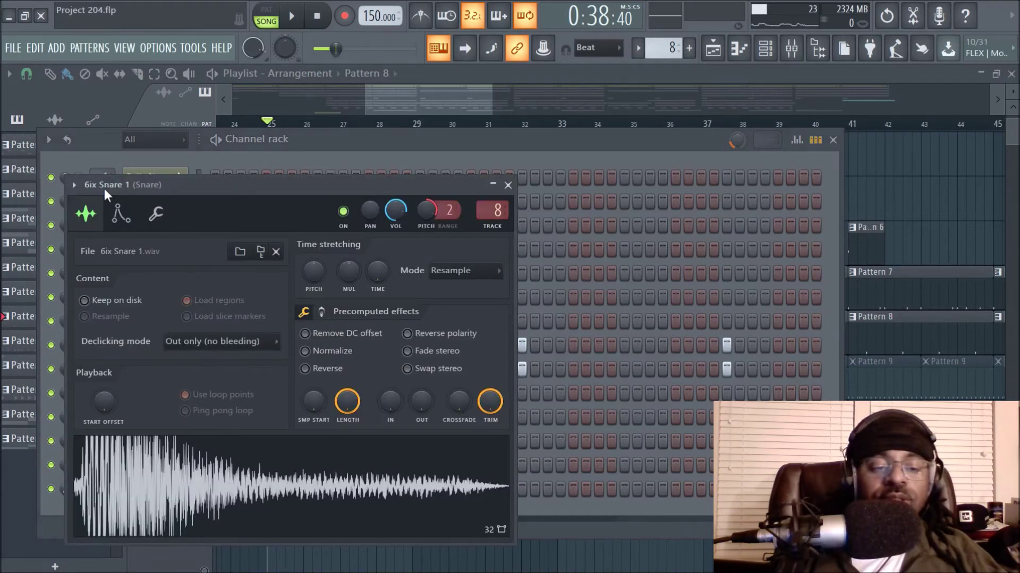
left_click(156, 214)
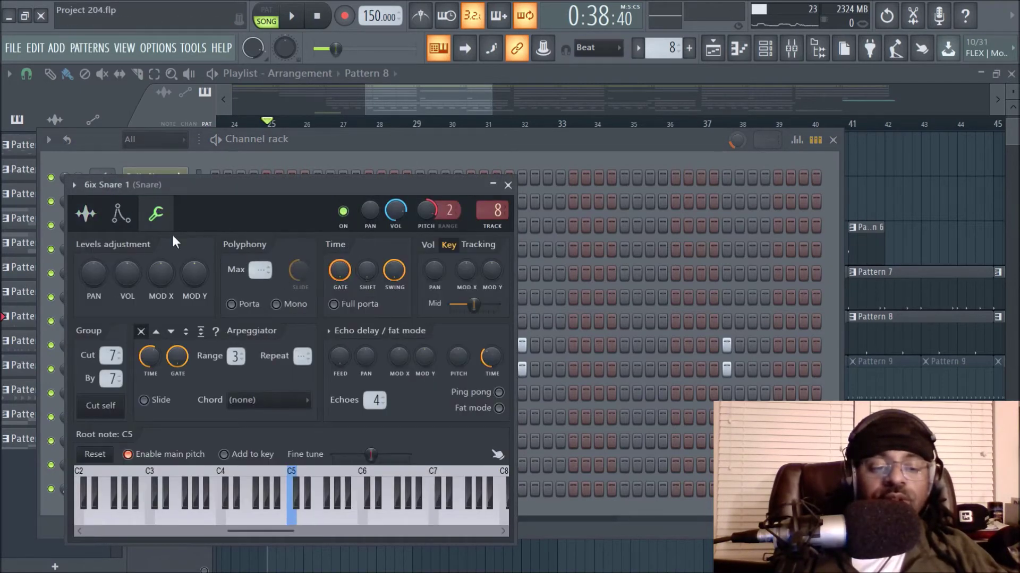
left_click(120, 213)
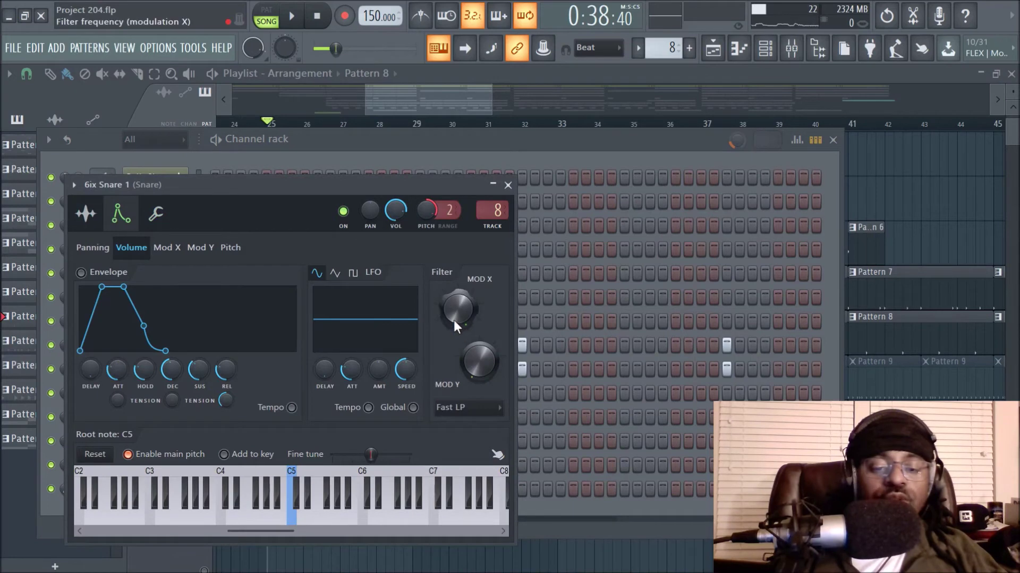
left_click(88, 217)
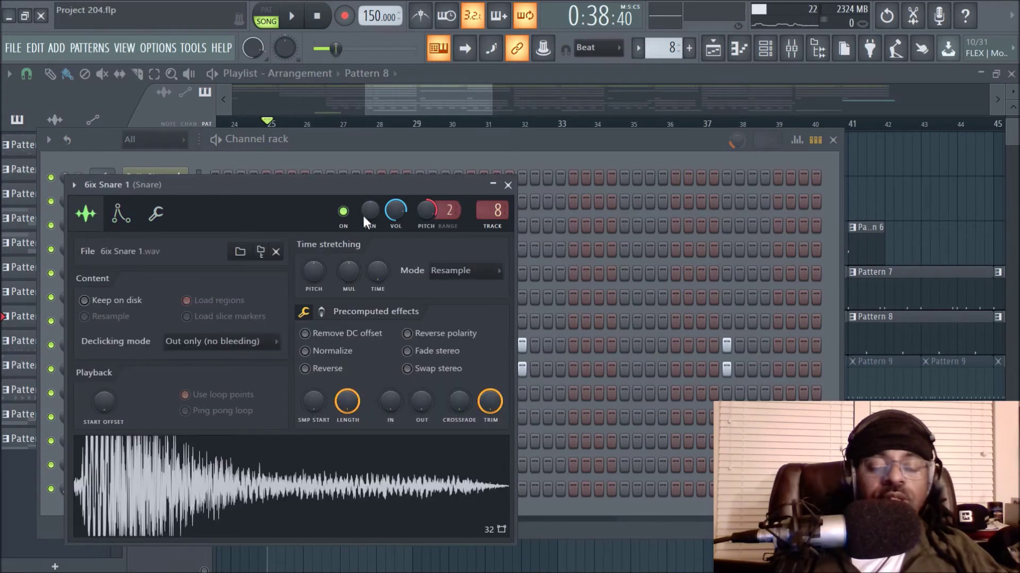
left_click(507, 186)
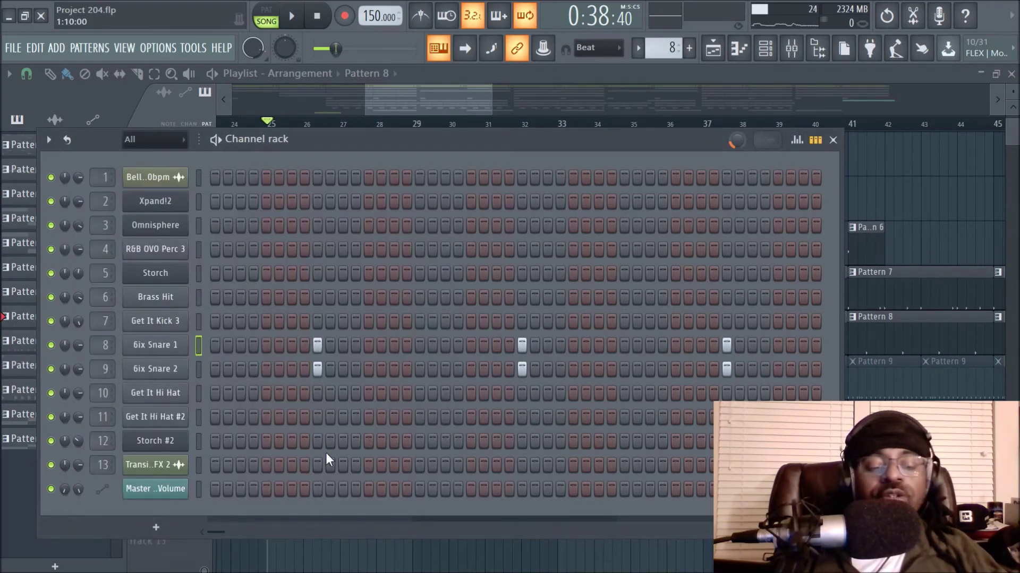
Close the channel rack, play the eight active tracks from bar 25, and stop playback.
key("F6")
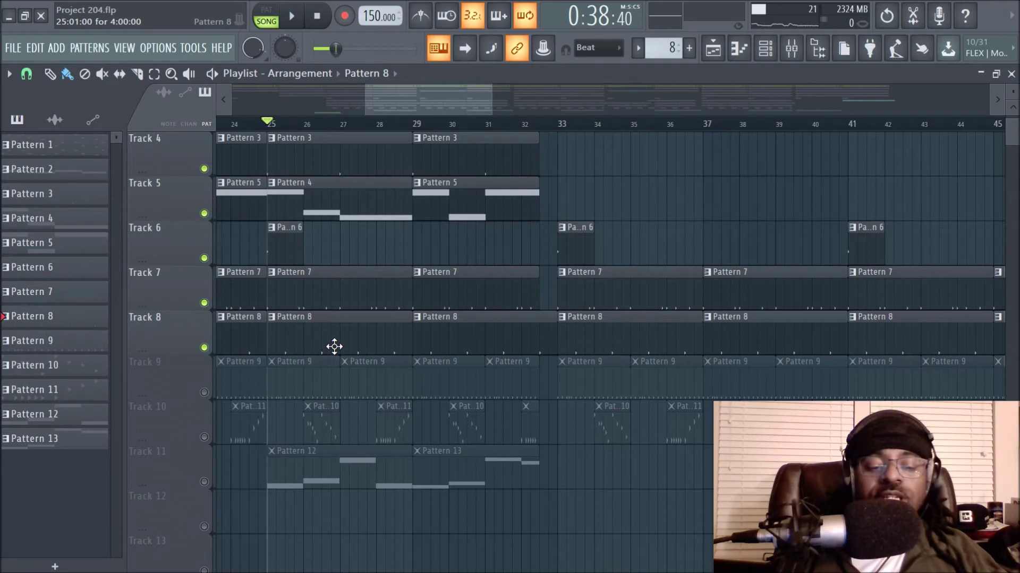
key("space")
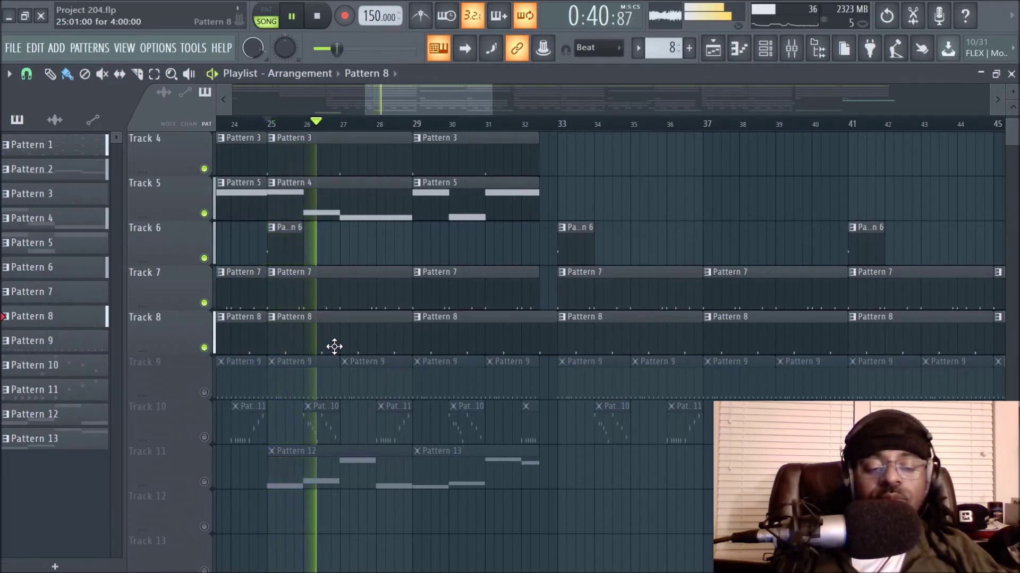
key("space")
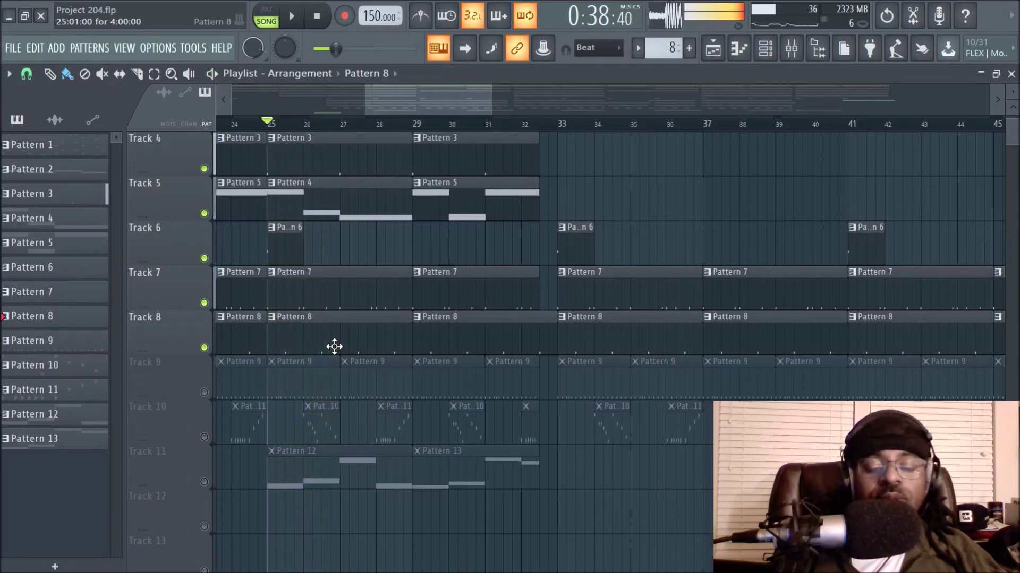
Unmute Track 9 and play the song with the HiHat insert selected in the mixer, stopping playback at the end.
left_click(203, 393)
key("space")
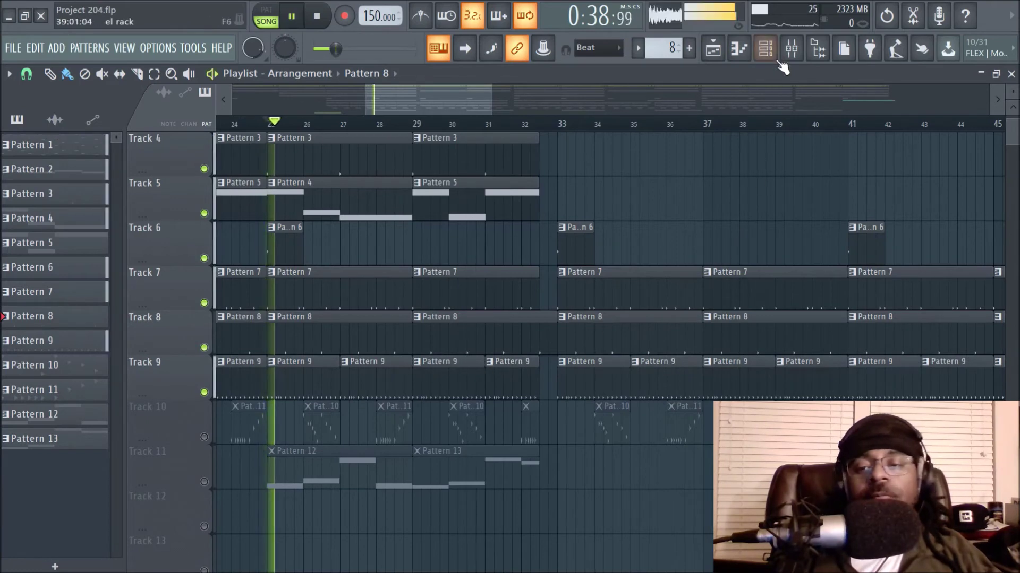
left_click(790, 49)
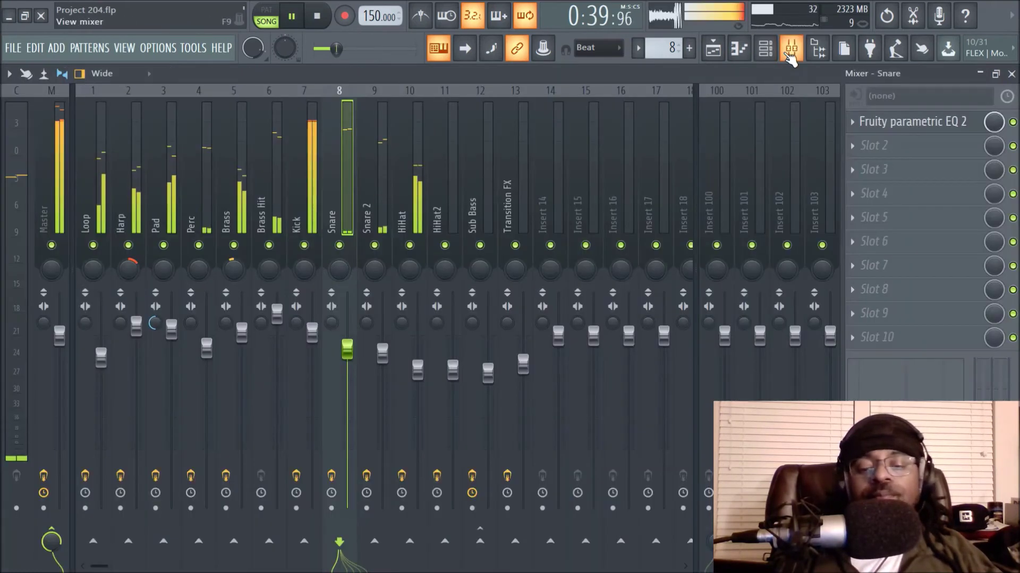
left_click(403, 188)
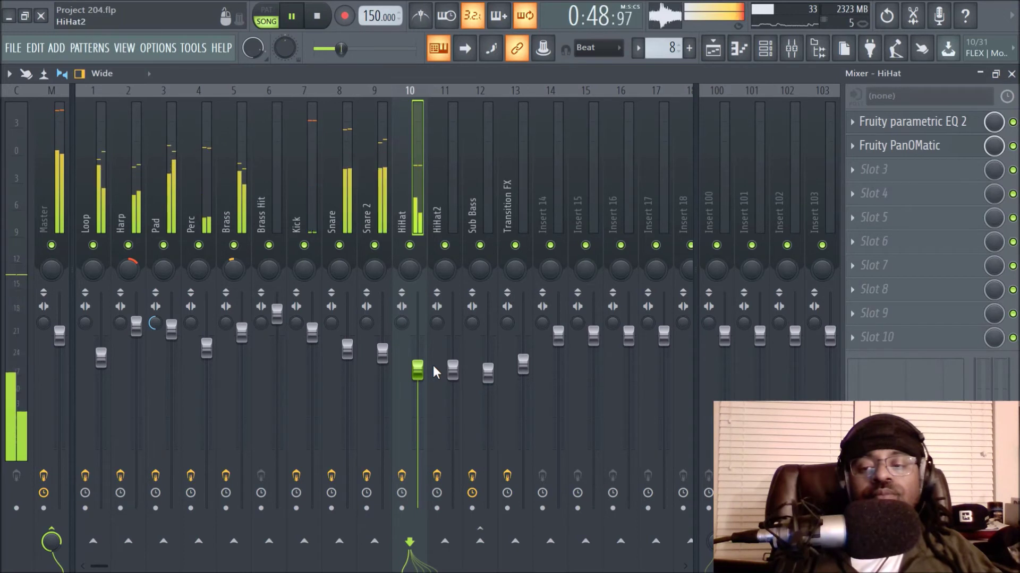
key("space")
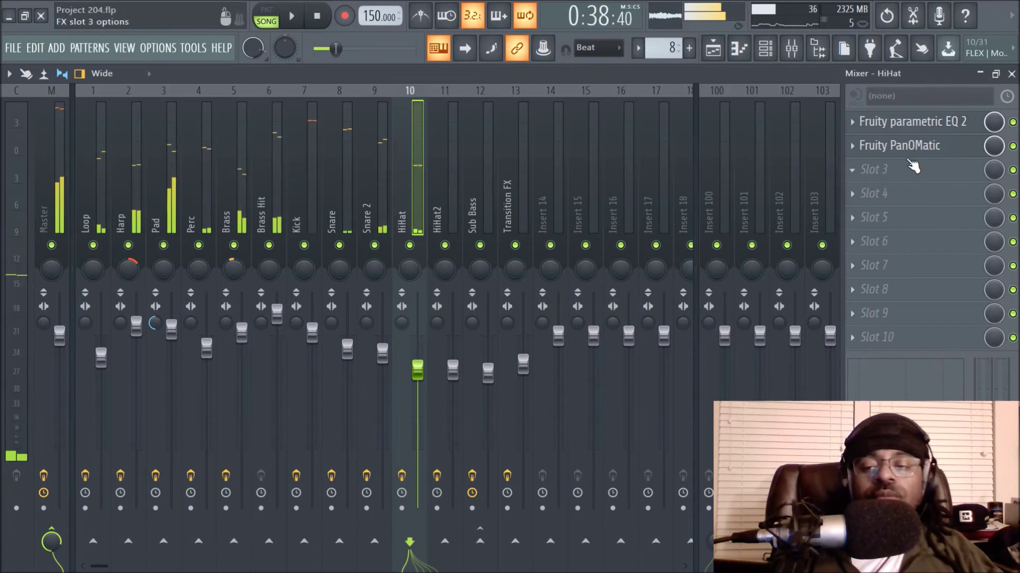
Examine the HiHat insert's Fruity parametric EQ 2 and Fruity PanOMatic settings, close both, and return to the playlist.
left_click(913, 121)
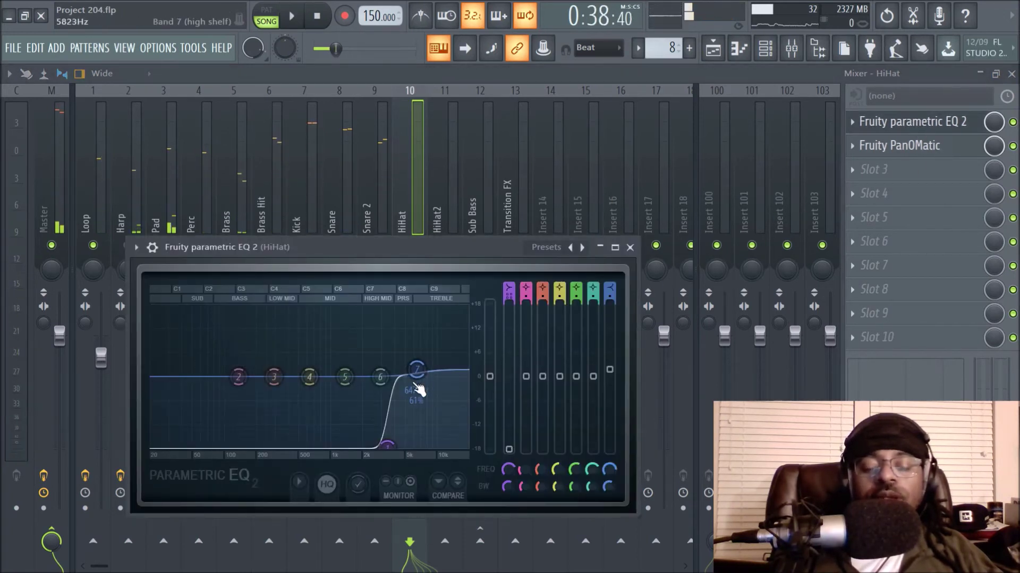
left_click(630, 248)
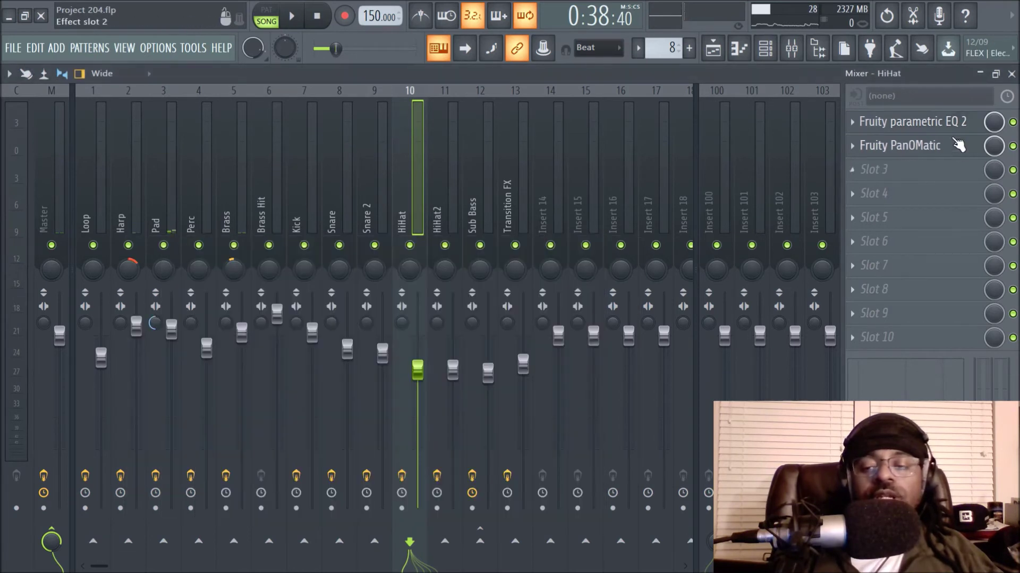
left_click(923, 151)
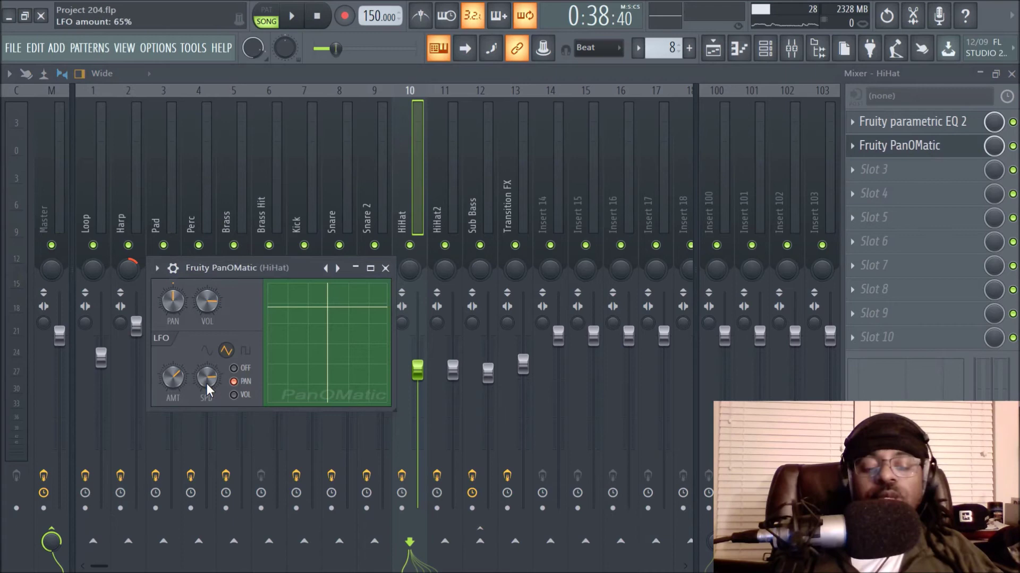
left_click(386, 268)
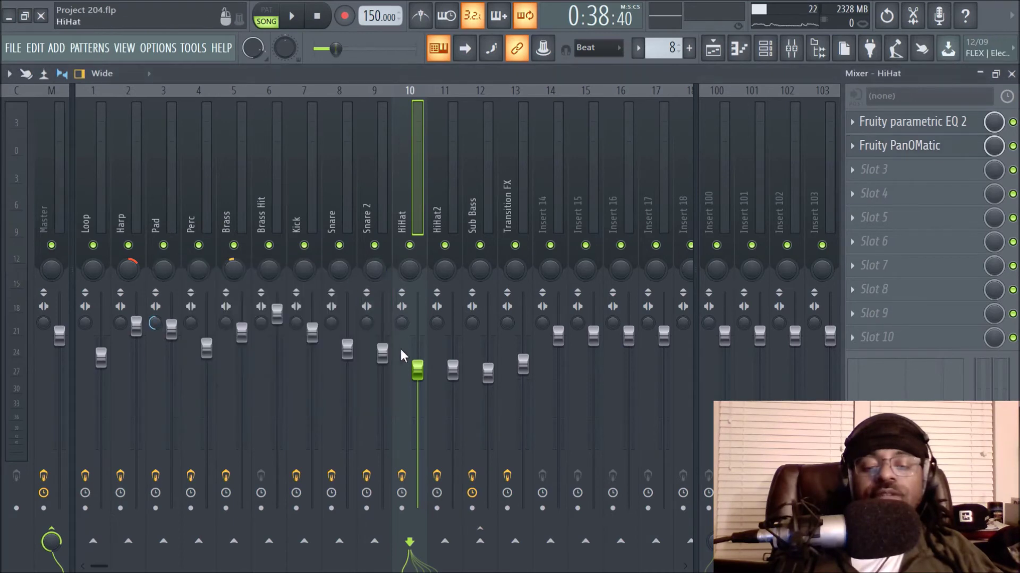
left_click(713, 50)
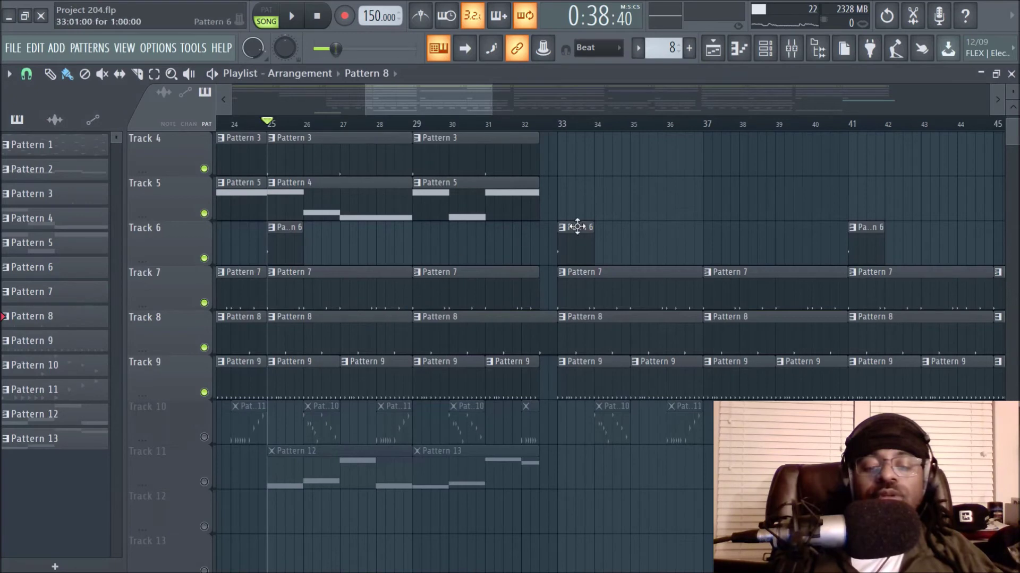
Unmute Track 10 and play the song with Pattern 10's Get It Hi Hat #2 notes open in the piano roll.
left_click(204, 437)
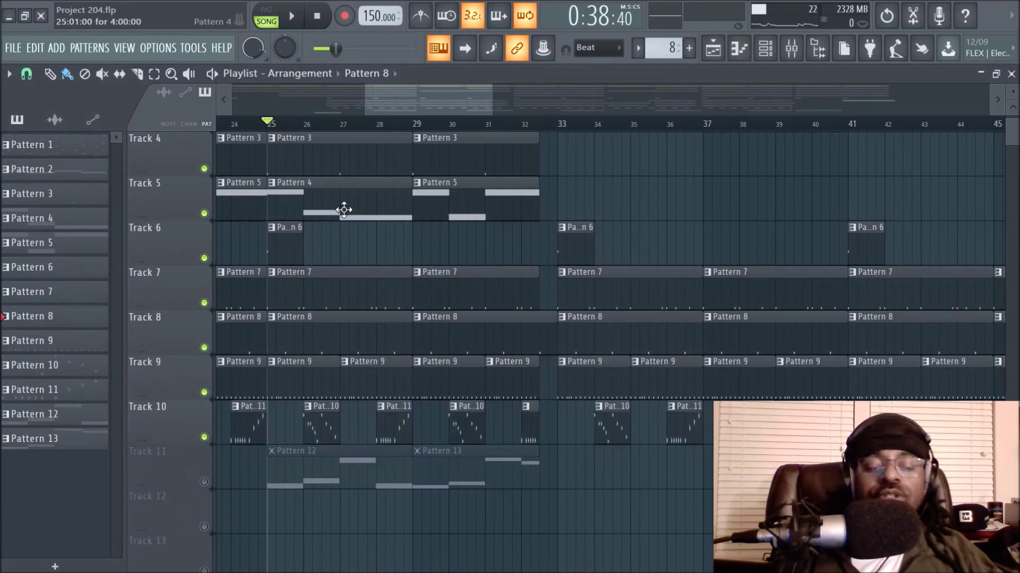
scroll(373, 108, "up", 5)
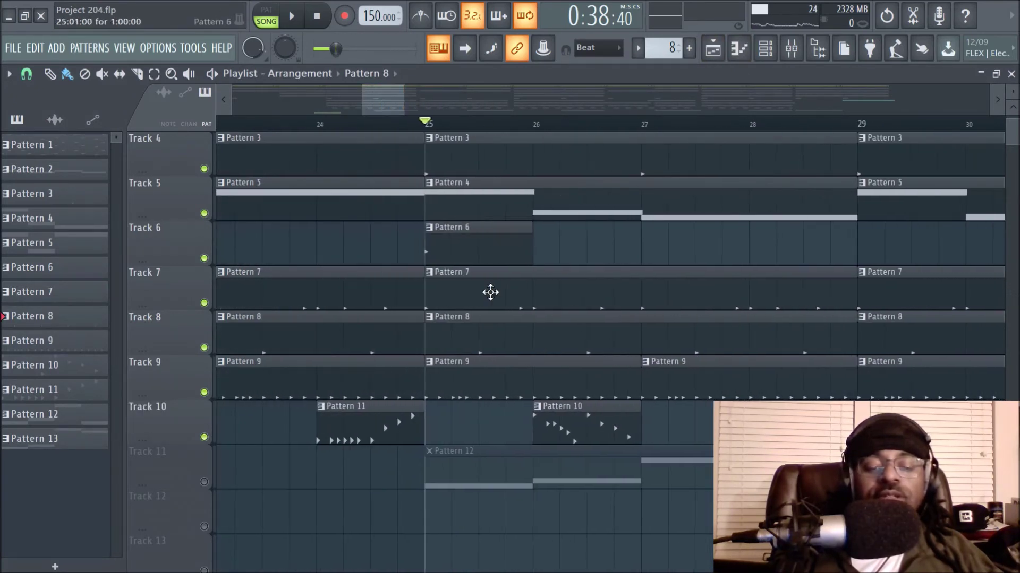
double_click(576, 417)
key("space")
scroll(349, 105, "up", 3)
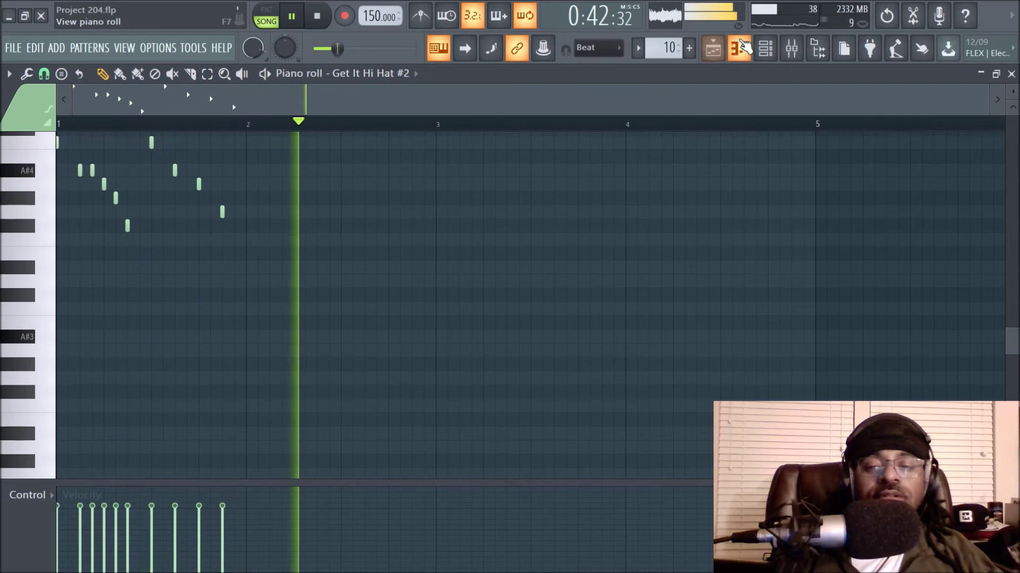
Return to the playlist, listen to the ten active tracks through bar 30, and stop playback.
left_click(713, 48)
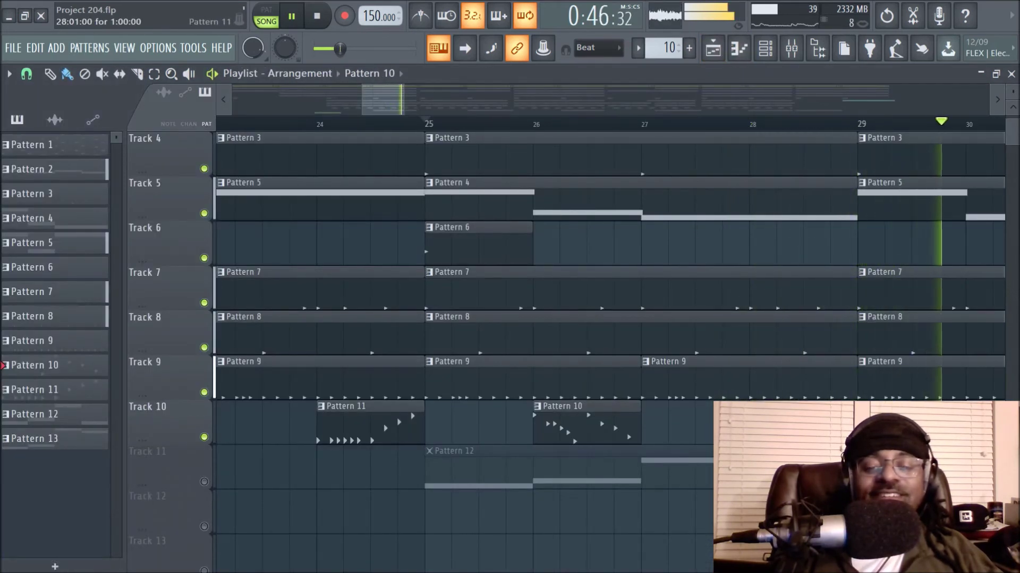
scroll(538, 125, "down", 3)
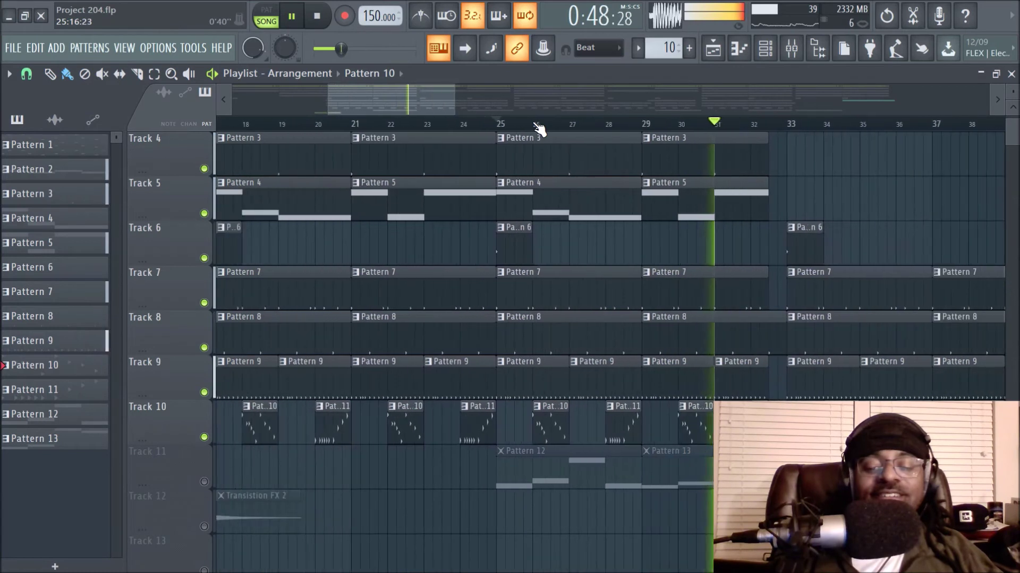
key("space")
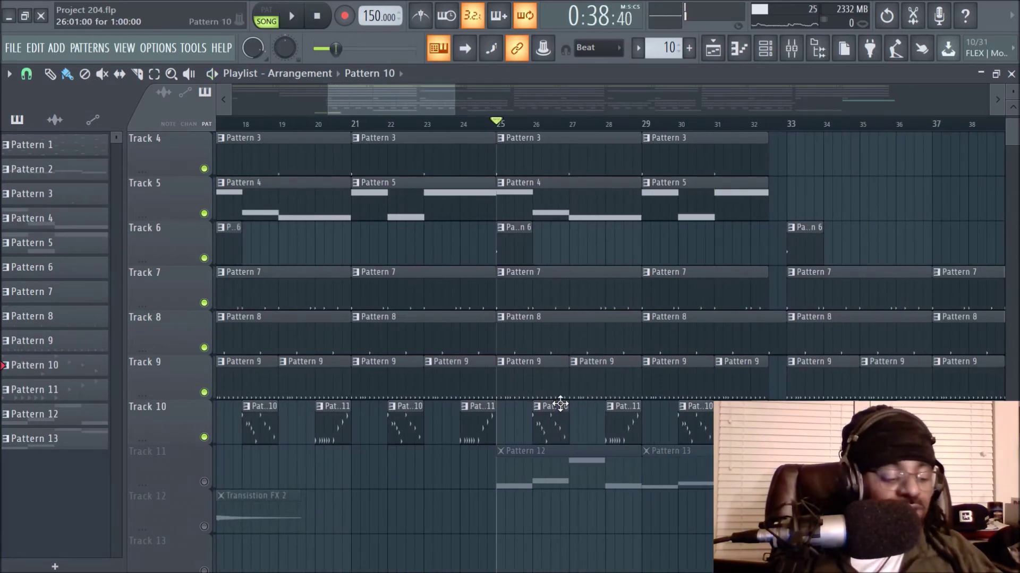
Unmute Track 11 with the Pattern 12 and Pattern 13 clips in the playlist.
scroll(571, 377, "down", 2)
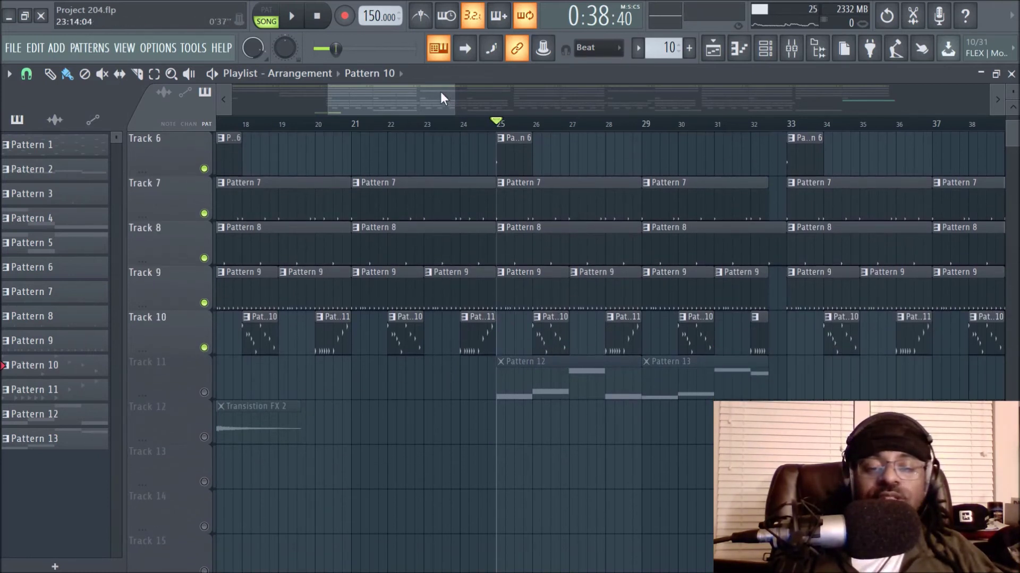
left_click_drag(441, 92, 223, 104)
scroll(484, 137, "down", 5)
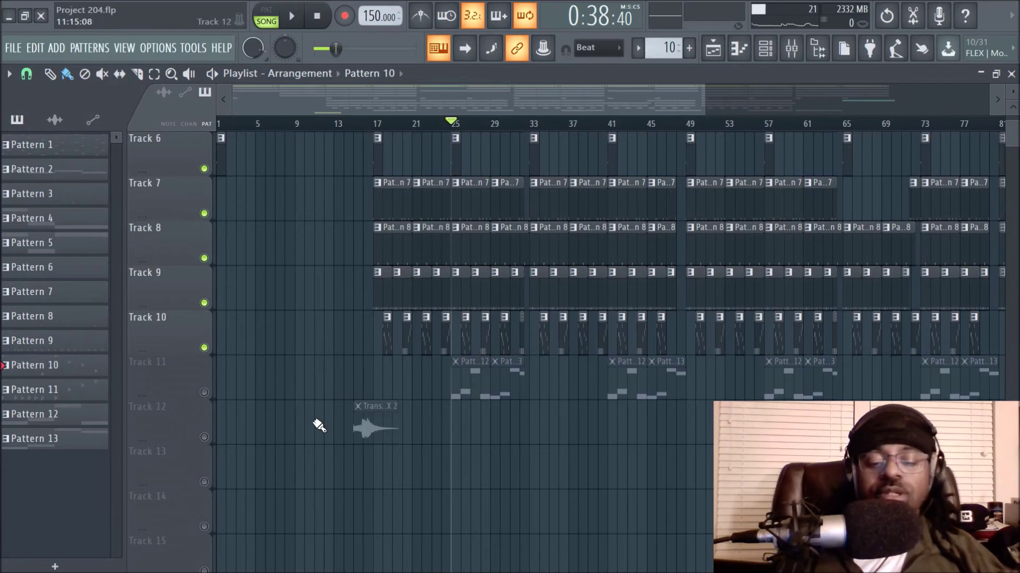
left_click(203, 393)
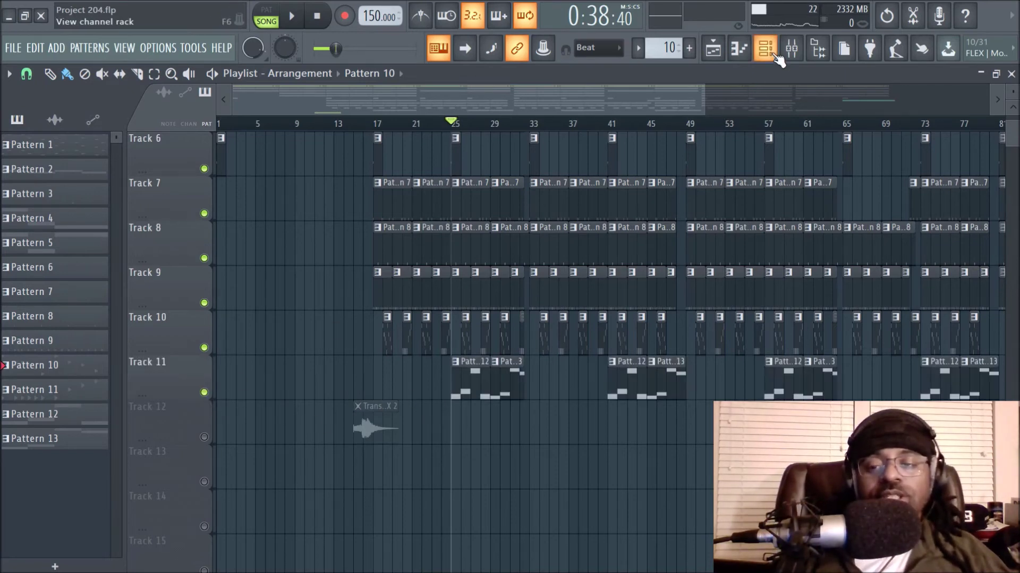
Review the Storch #2 sub bass preset from the channel rack, and close the plugin and the rack.
left_click(775, 53)
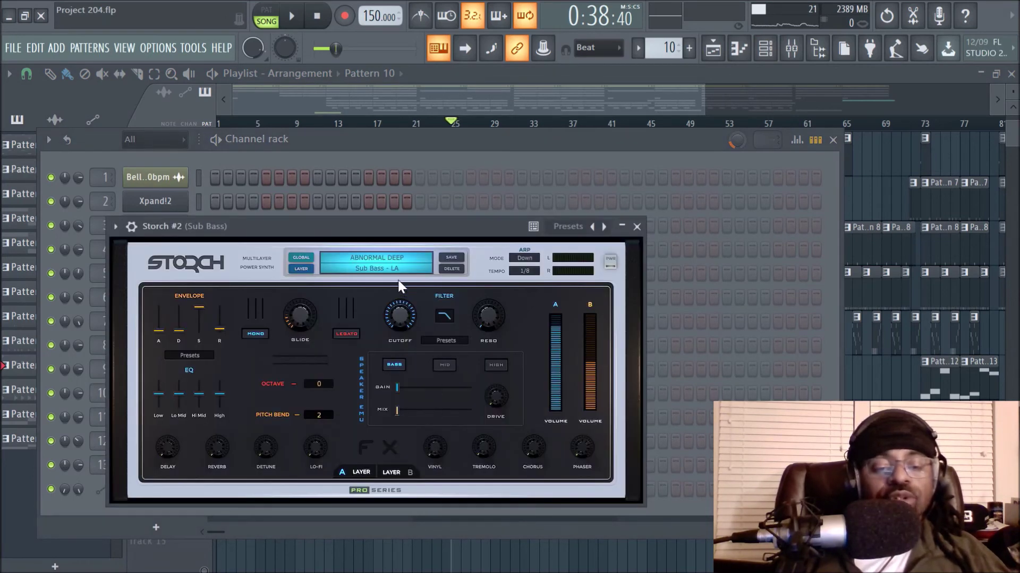
left_click(637, 226)
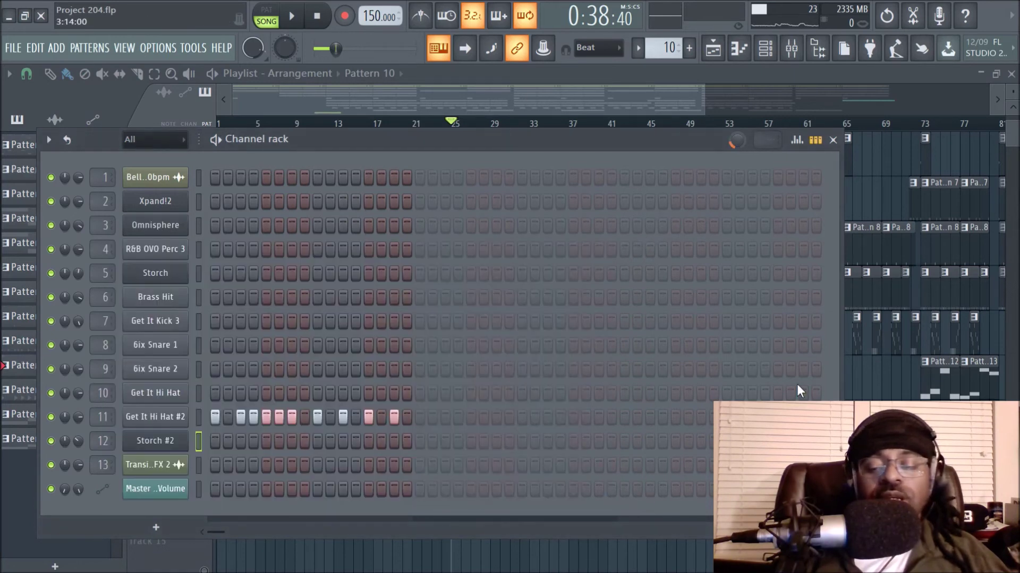
key("F6")
Examine where the Track 11 sub bass patterns sit in the arrangement relative to the clips on the other tracks.
scroll(724, 128, "up", 4)
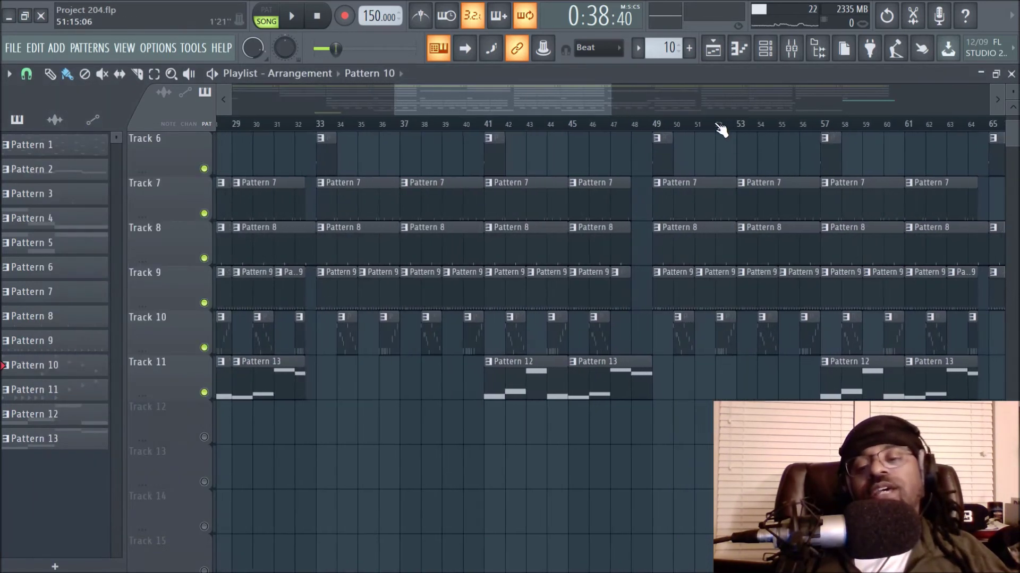
left_click_drag(577, 99, 551, 100)
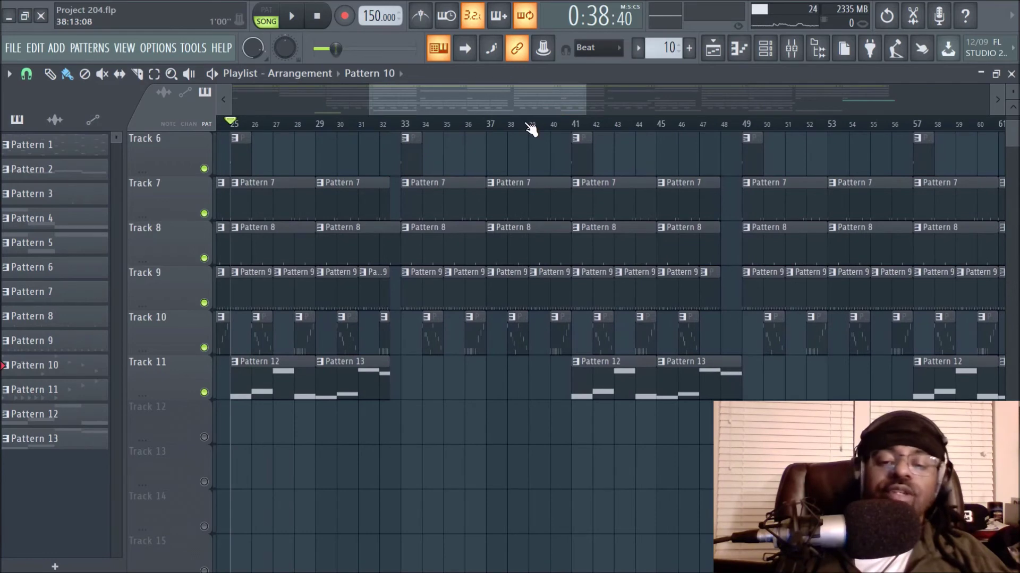
scroll(530, 129, "down", 3)
scroll(556, 371, "up", 5)
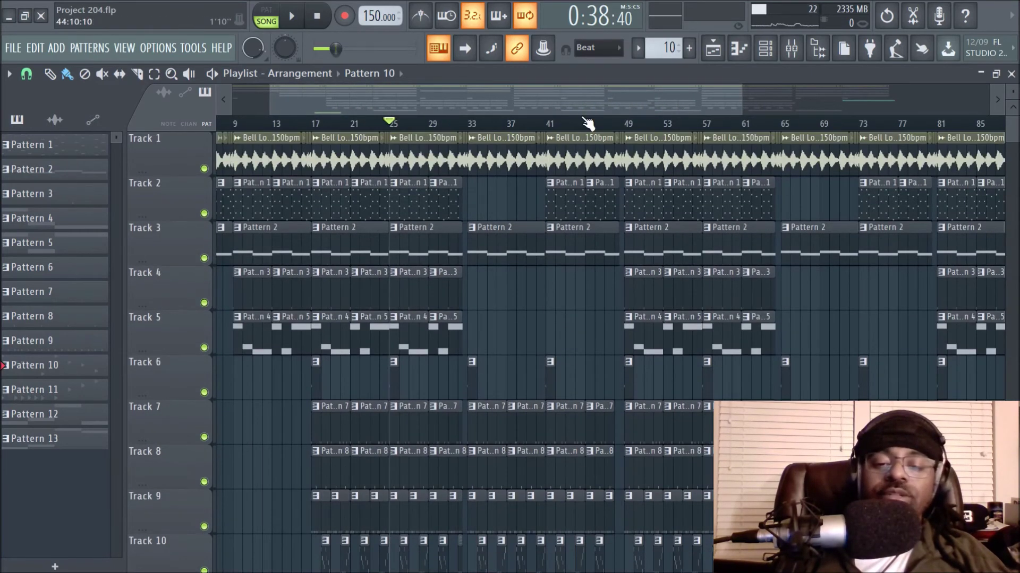
scroll(584, 120, "up", 2)
left_click_drag(572, 100, 603, 108)
scroll(596, 127, "down", 1)
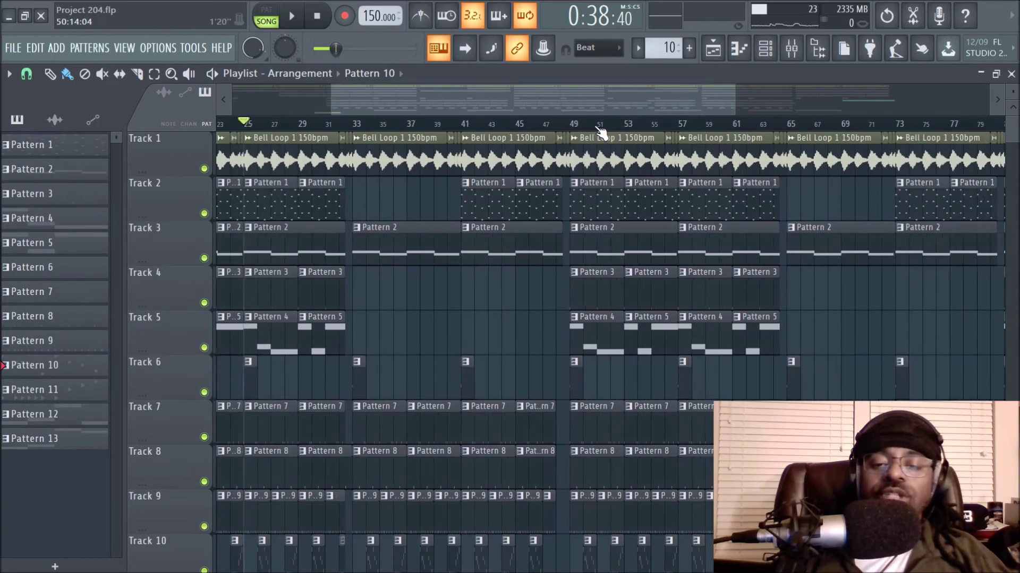
scroll(601, 131, "down", 2)
scroll(547, 284, "down", 5)
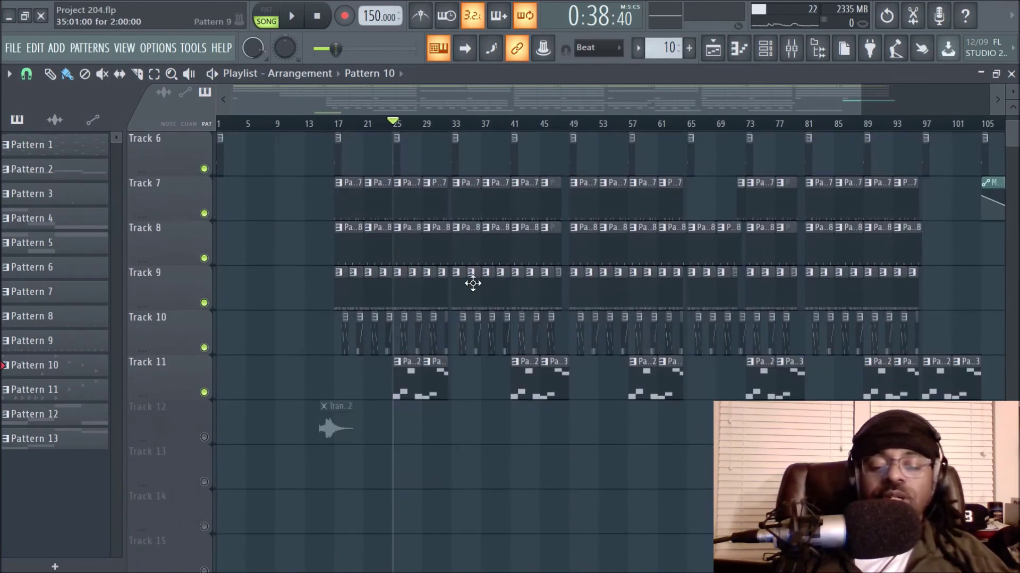
Play the song from bar 25 with Track 11 active, stop back at the song start, and unmute Track 12.
key("space")
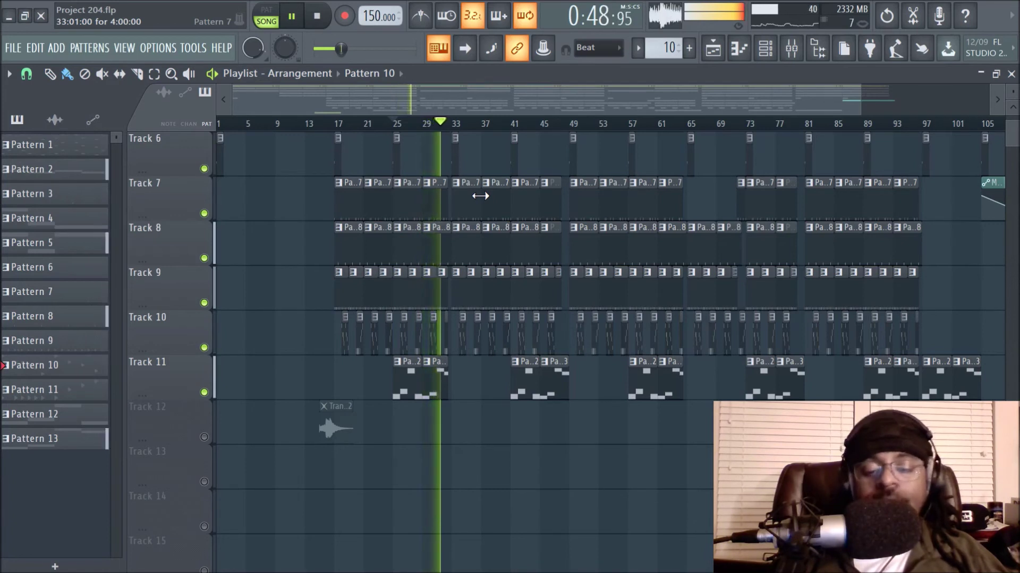
key("space")
left_click(321, 18)
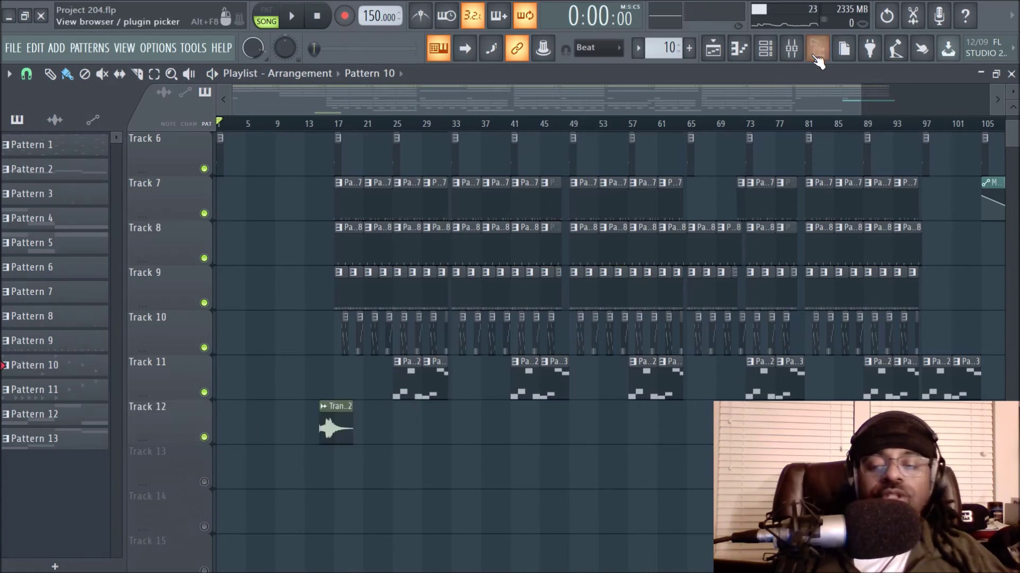
Inspect the effect chains of the Brass, Loop, Harp, Pad and Perc inserts in the mixer.
left_click(792, 49)
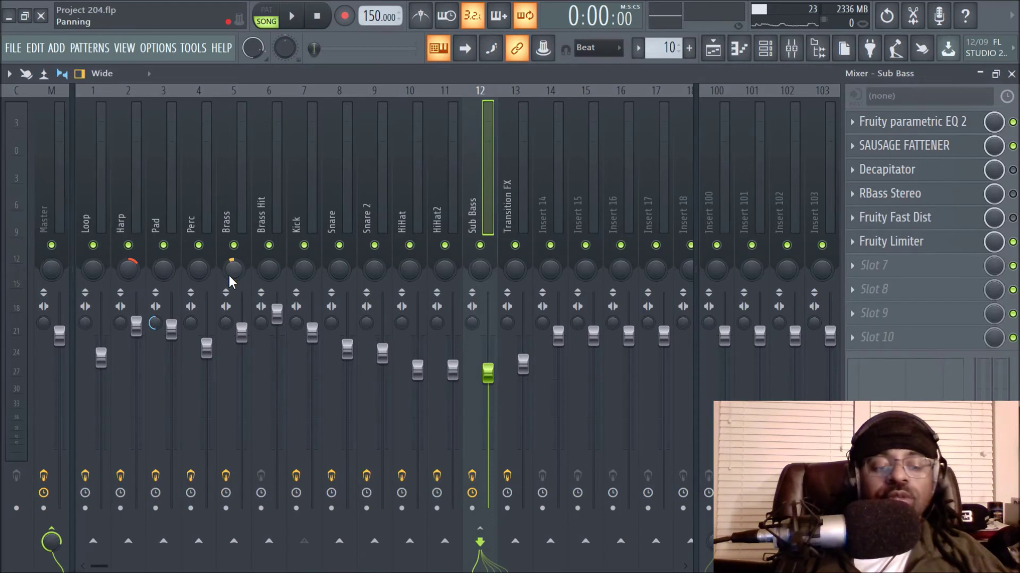
left_click(236, 196)
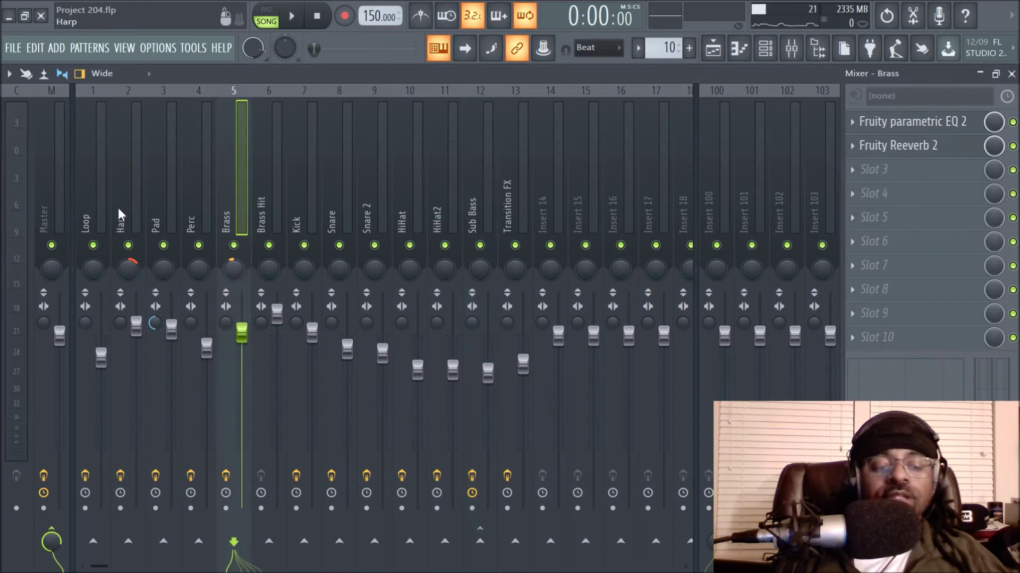
left_click(88, 198)
left_click(138, 196)
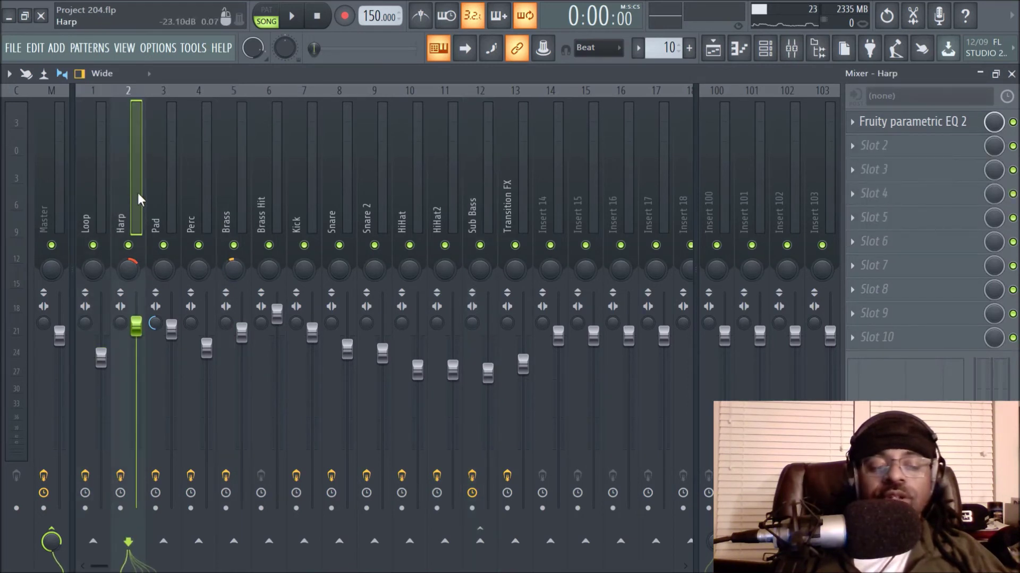
left_click(154, 201)
left_click(190, 198)
left_click(225, 228)
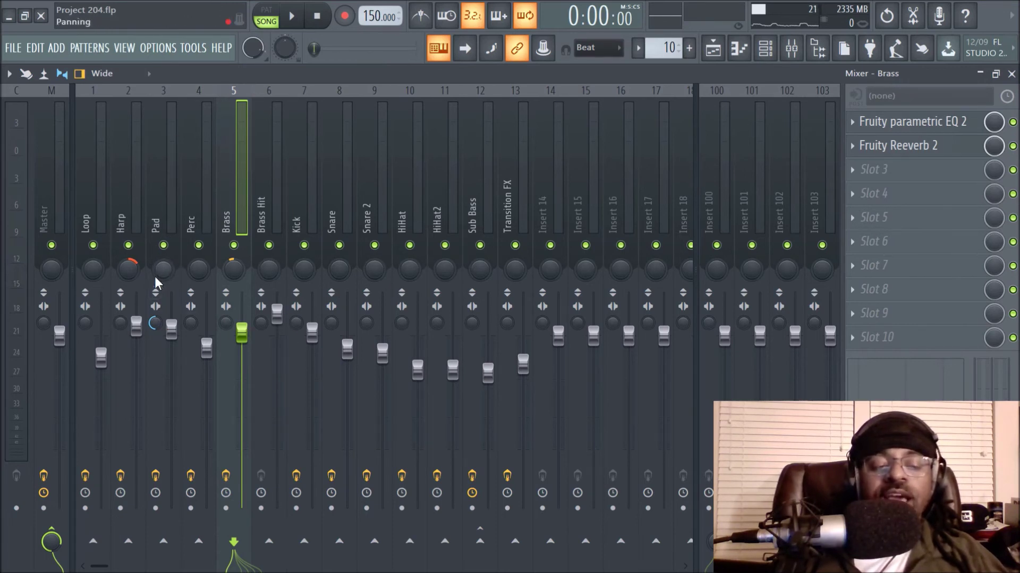
Check the Transition FX insert, review the Sub Bass insert's Fruity parametric EQ 2 curve, and close it.
left_click(511, 157)
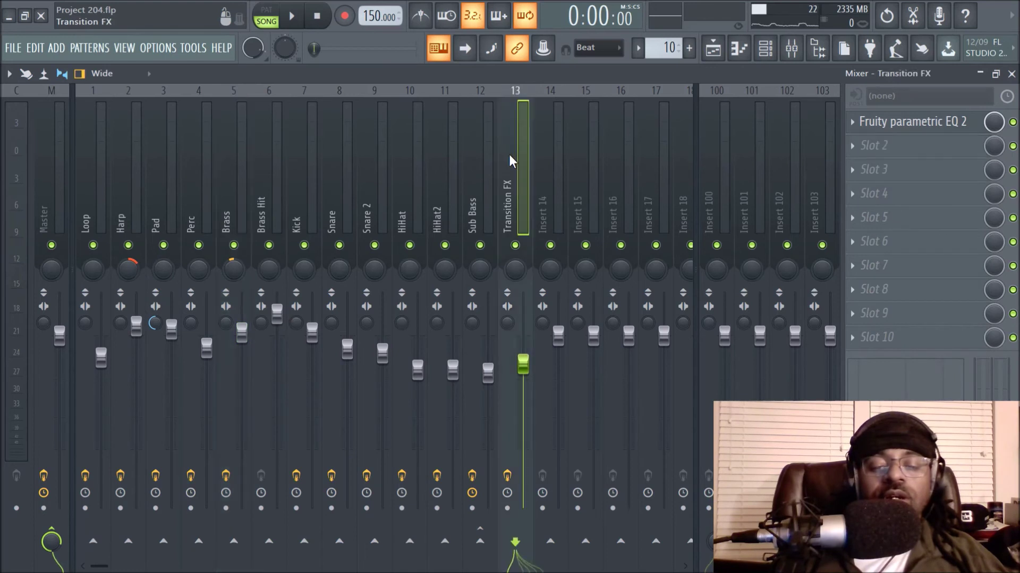
left_click(482, 171)
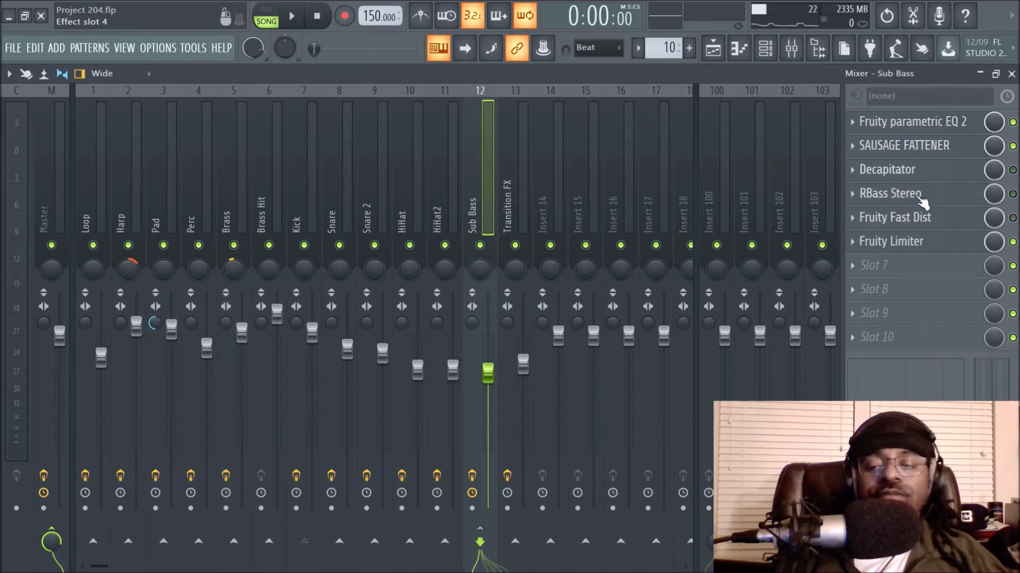
left_click(935, 127)
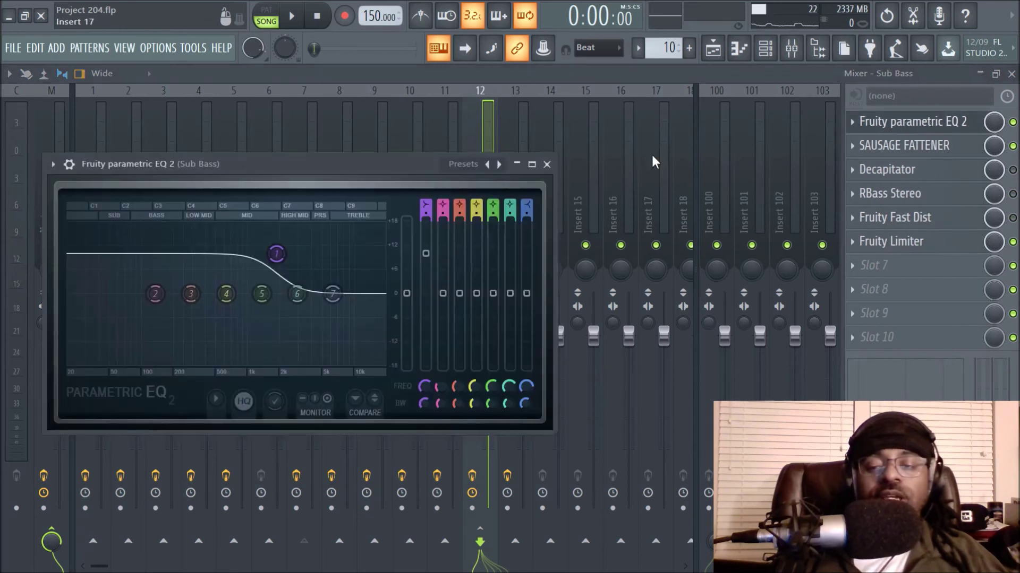
left_click(547, 165)
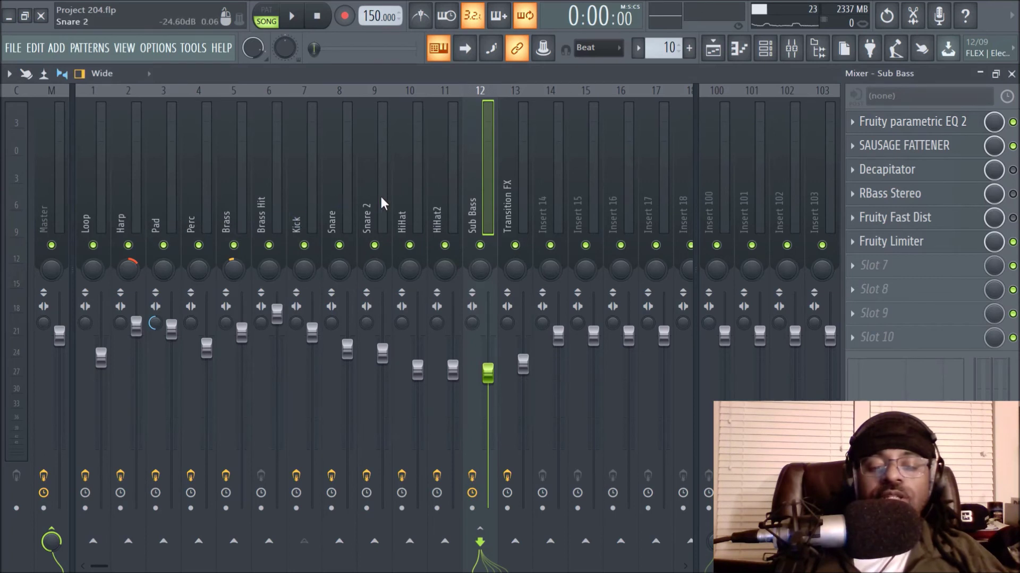
Check the effect chains of the Snare 2, Snare and HiHat2 inserts, and return to the playlist.
left_click(365, 202)
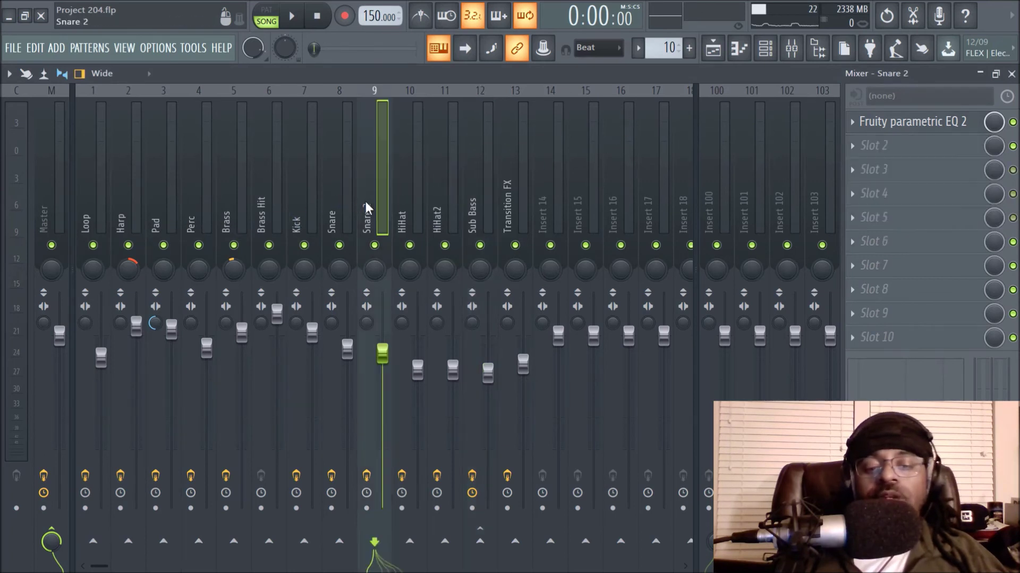
left_click(340, 195)
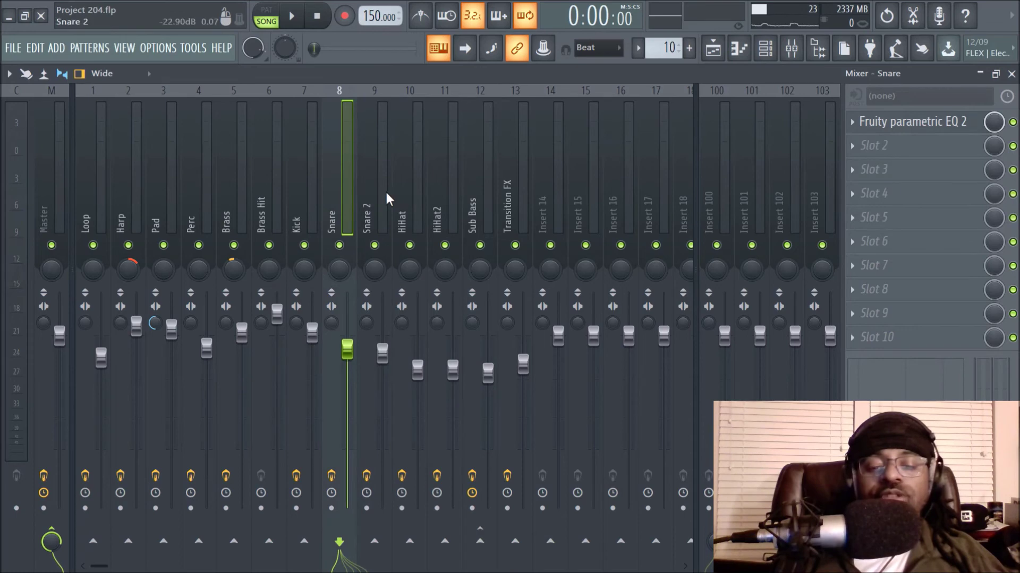
left_click(434, 195)
left_click(711, 54)
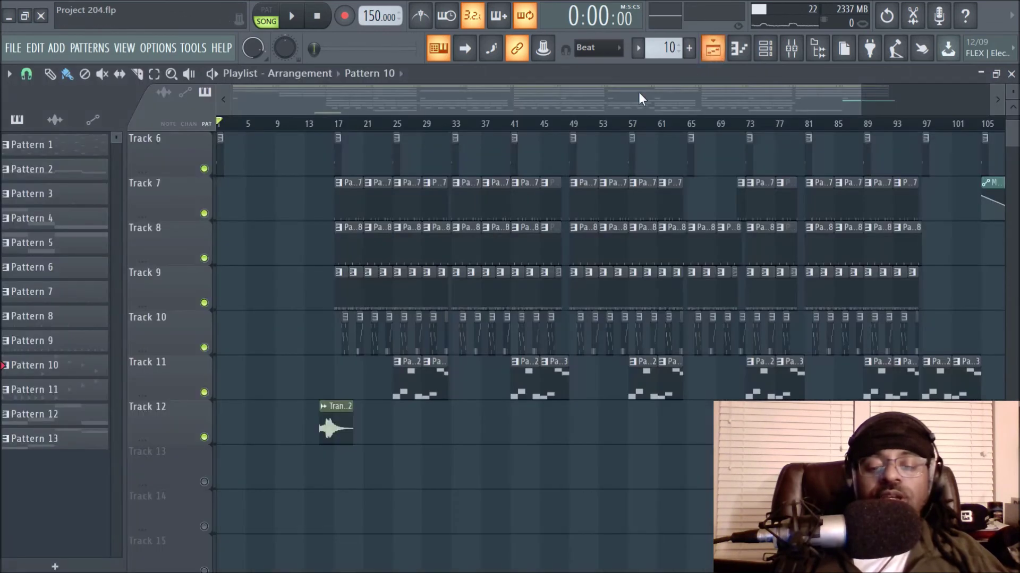
Look over the full arrangement in the playlist and play the song from the beginning.
scroll(456, 124, "up", 3)
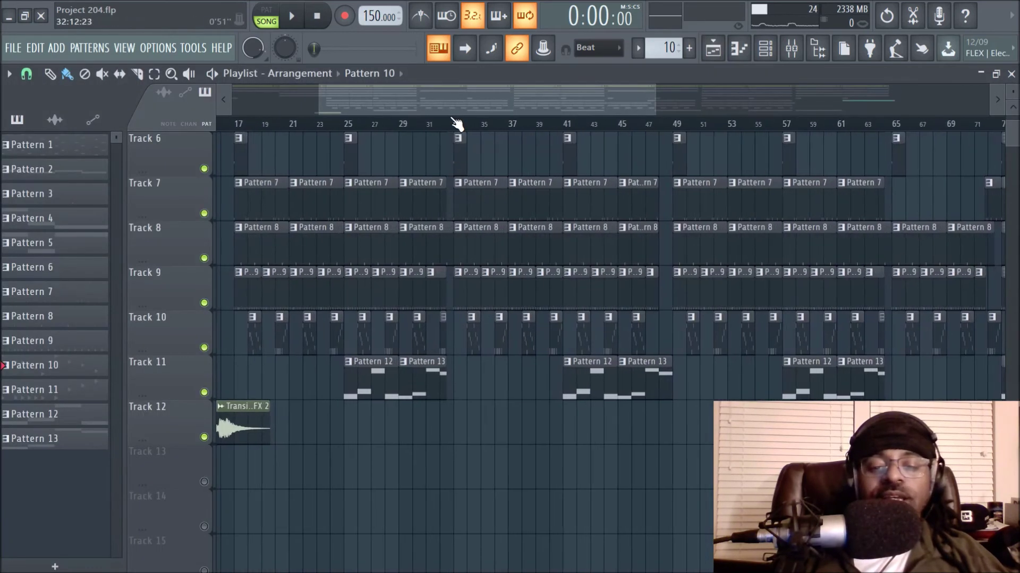
left_click_drag(493, 113, 324, 112)
scroll(339, 127, "down", 3)
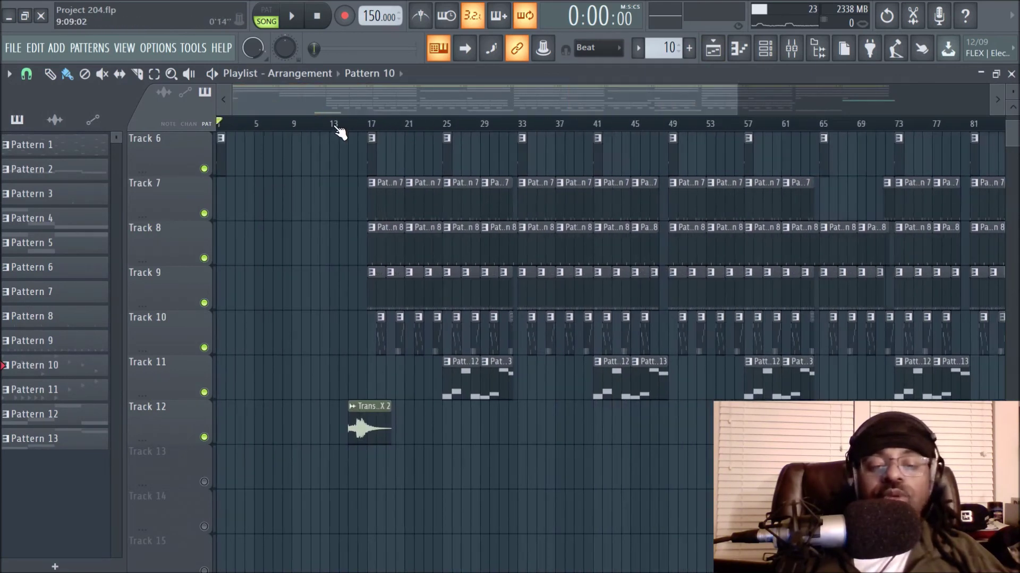
scroll(455, 410, "up", 4)
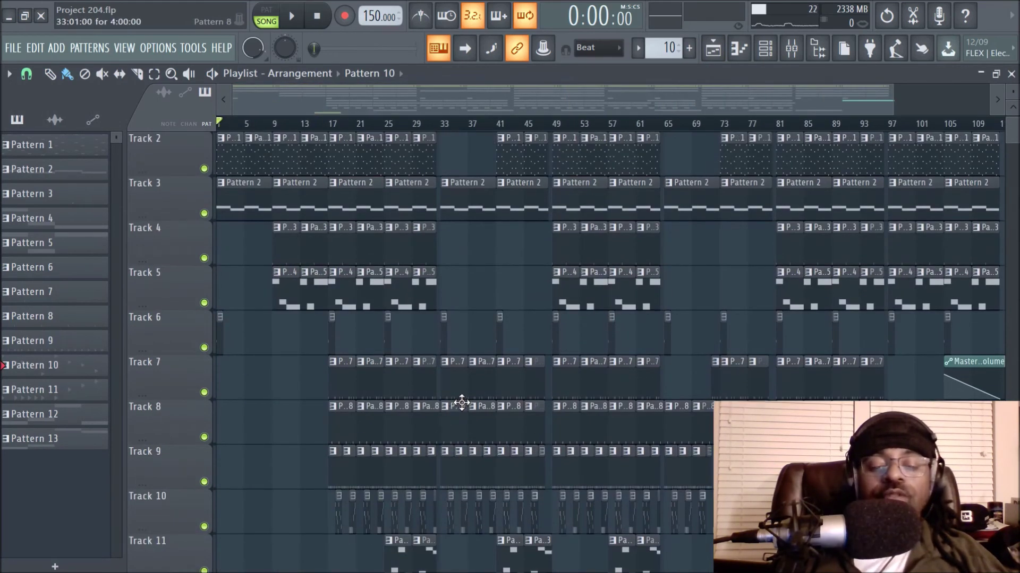
scroll(488, 126, "up", 2)
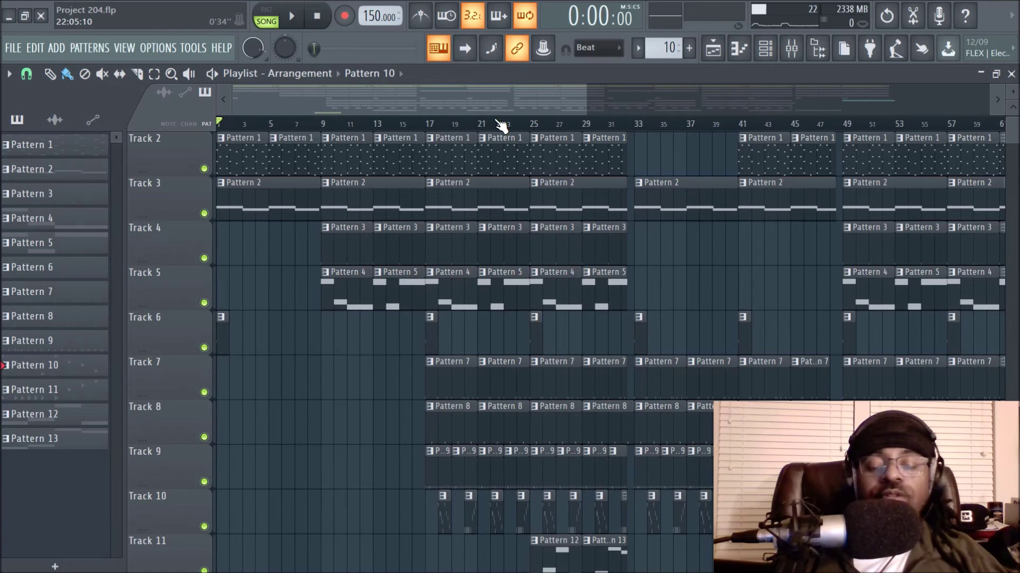
scroll(501, 126, "down", 2)
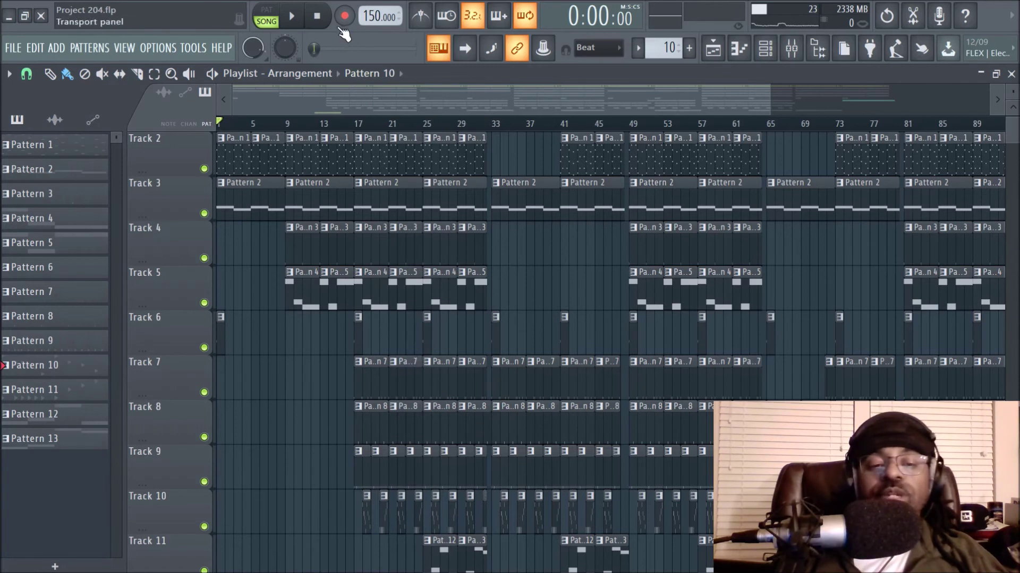
left_click(292, 17)
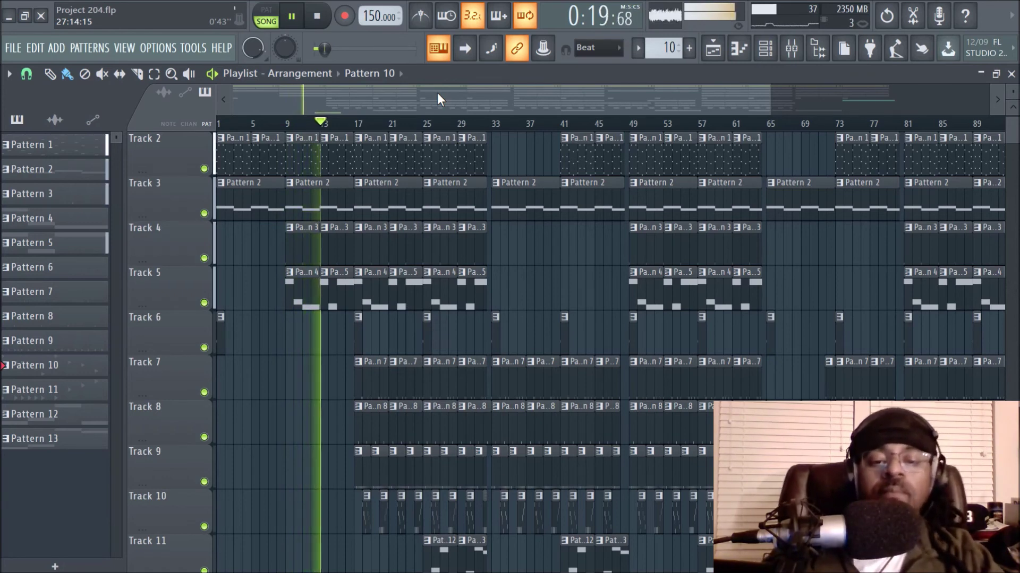
Look over the playlist tracks while the song plays, examine the section from bar 33 to bar 49, and stop playback.
scroll(567, 410, "up", 2)
scroll(569, 413, "down", 4)
scroll(572, 412, "up", 3)
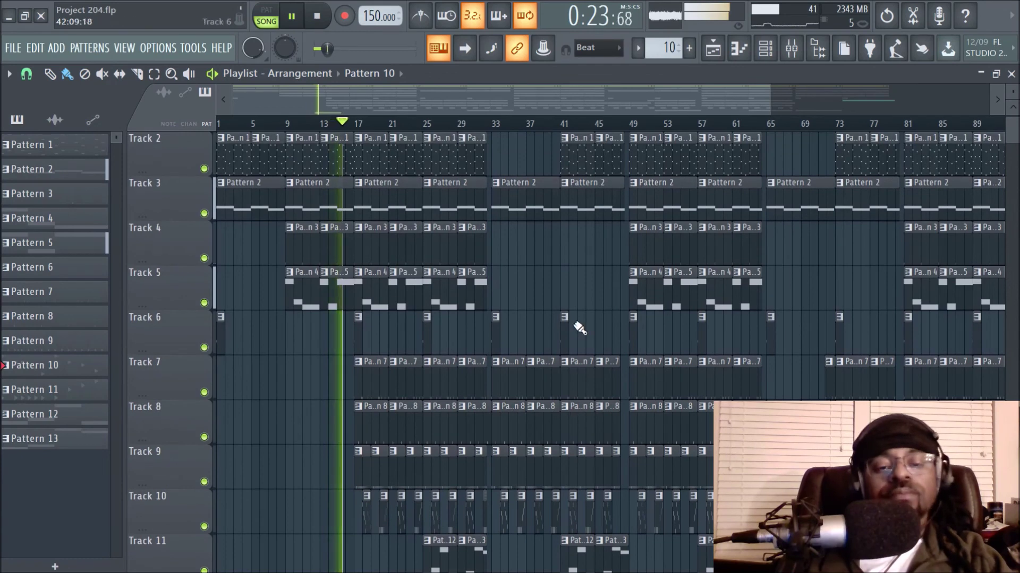
scroll(579, 328, "down", 2)
scroll(579, 328, "up", 3)
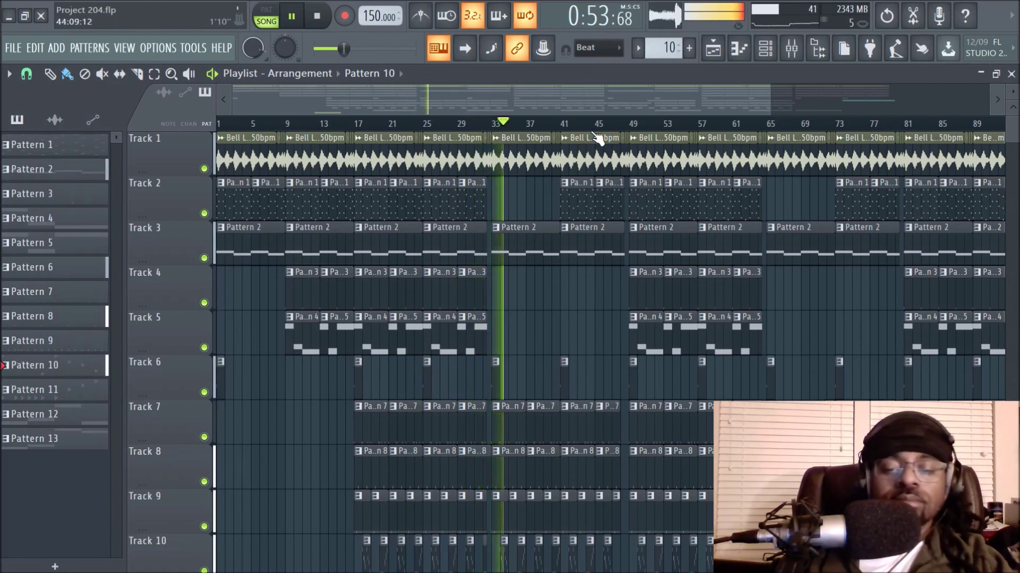
scroll(598, 137, "up", 2)
scroll(598, 137, "up", 1)
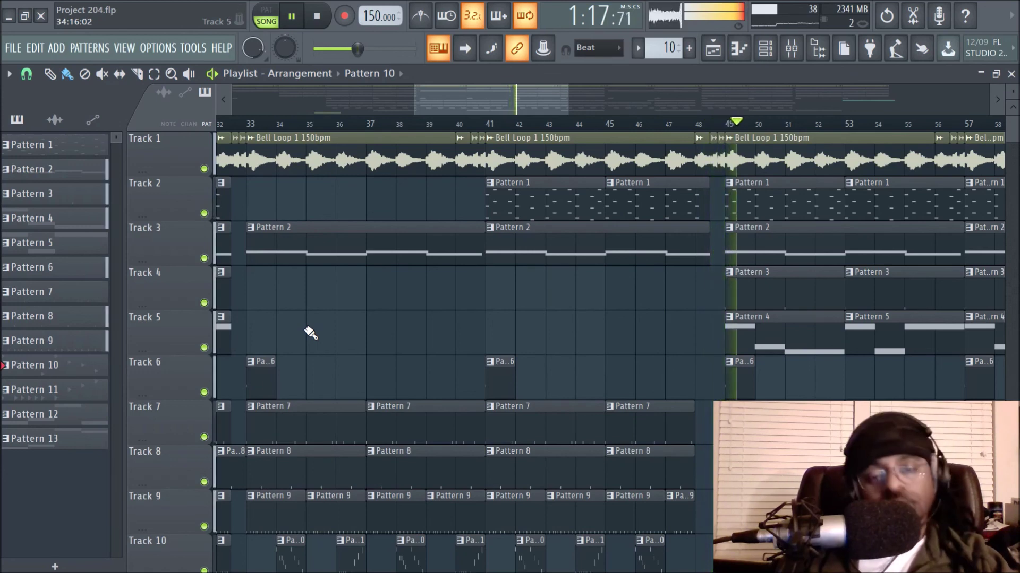
key("space")
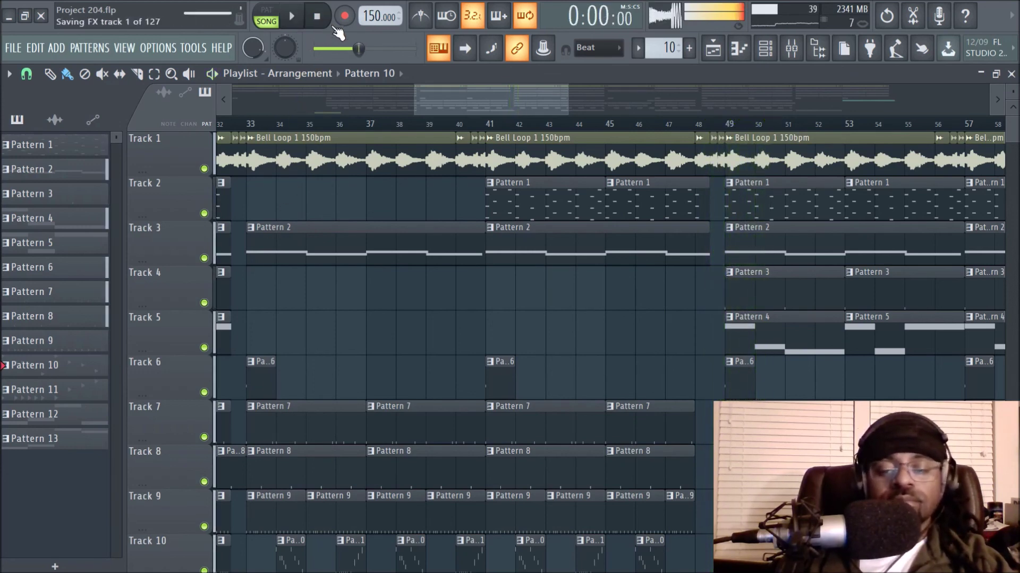
Review the song structure across the whole playlist, from the start of the arrangement to a close view of the clips around bar 33.
scroll(489, 128, "down", 1)
scroll(489, 128, "down", 2)
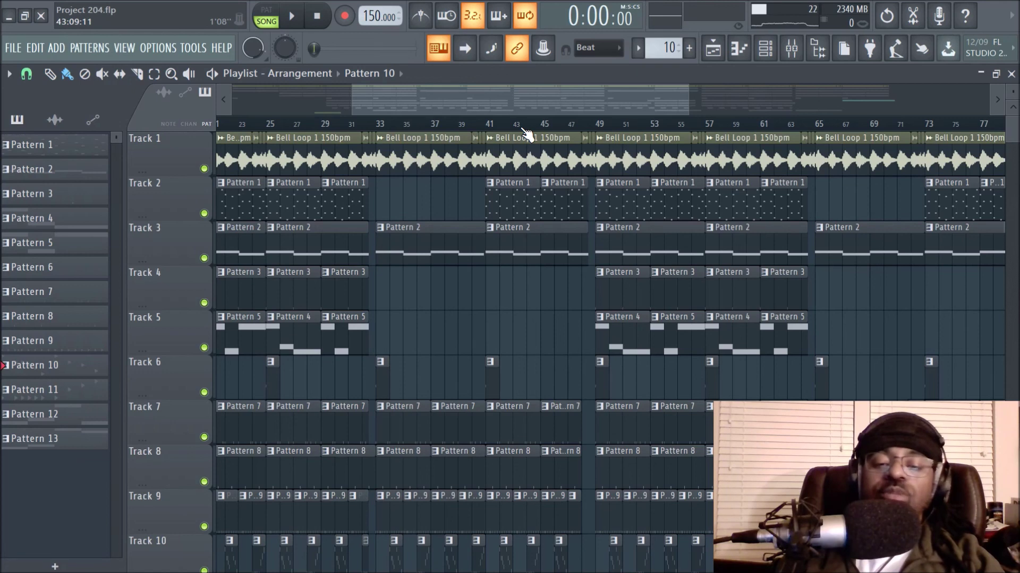
scroll(527, 132, "down", 4)
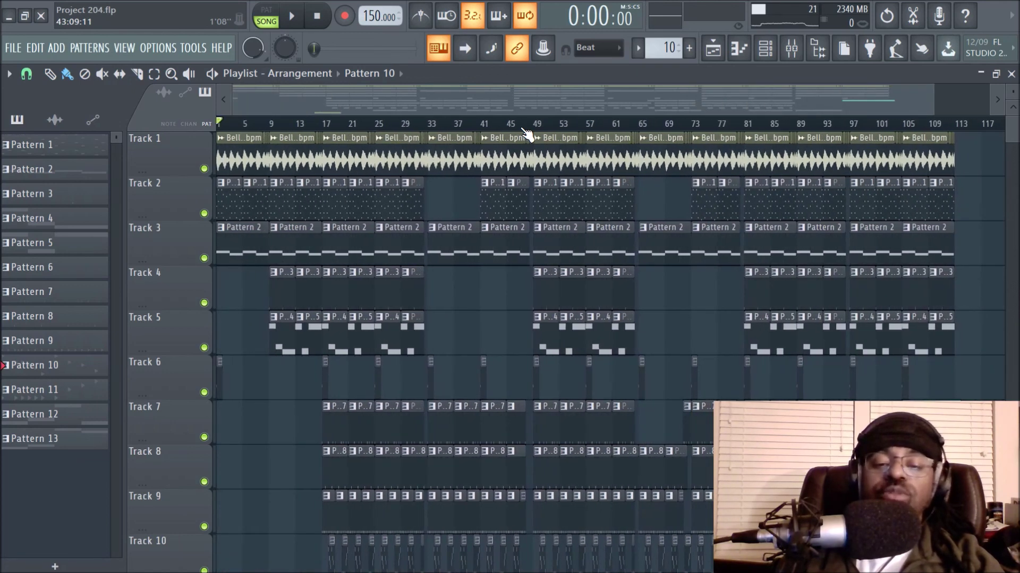
scroll(527, 133, "up", 3)
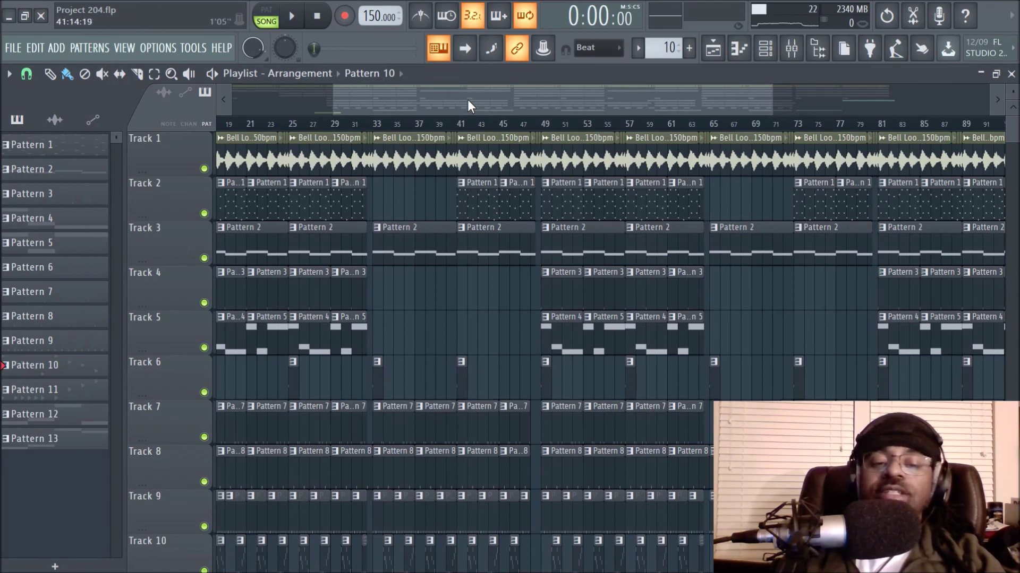
left_click_drag(468, 100, 308, 97)
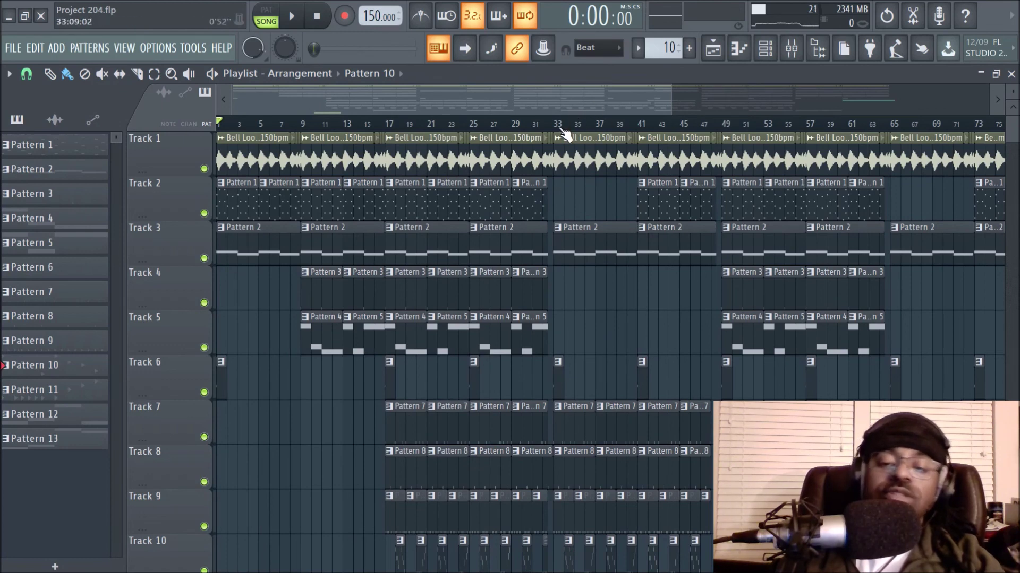
scroll(564, 133, "up", 5)
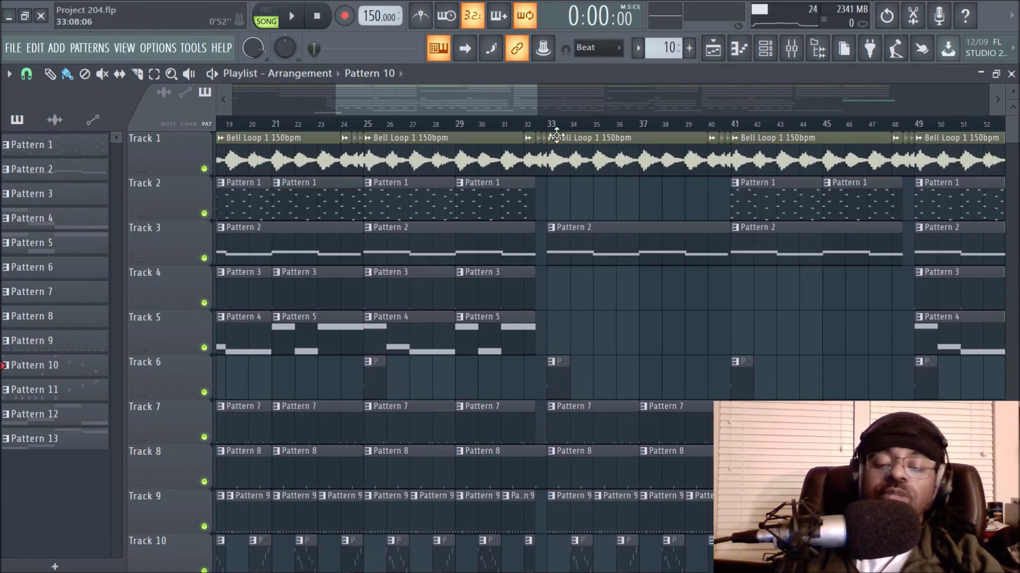